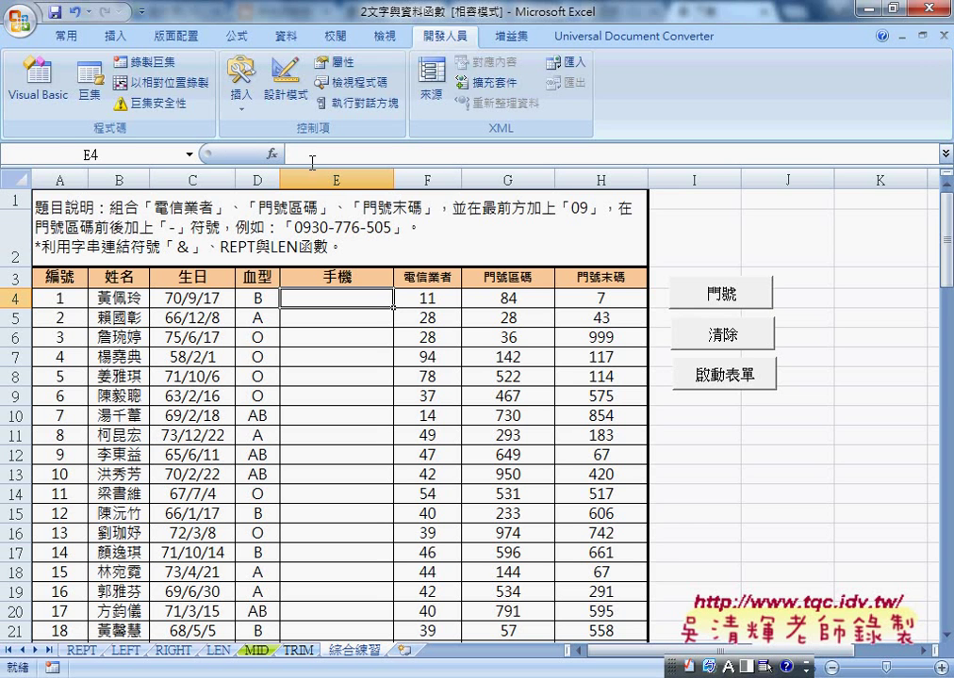
Enter the formula ="09"&F4&"-"&G4 in E4, which displays 0911-84
{"action": "left_click", "coordinate": [312, 158]}
{"action": "type", "text": "="}
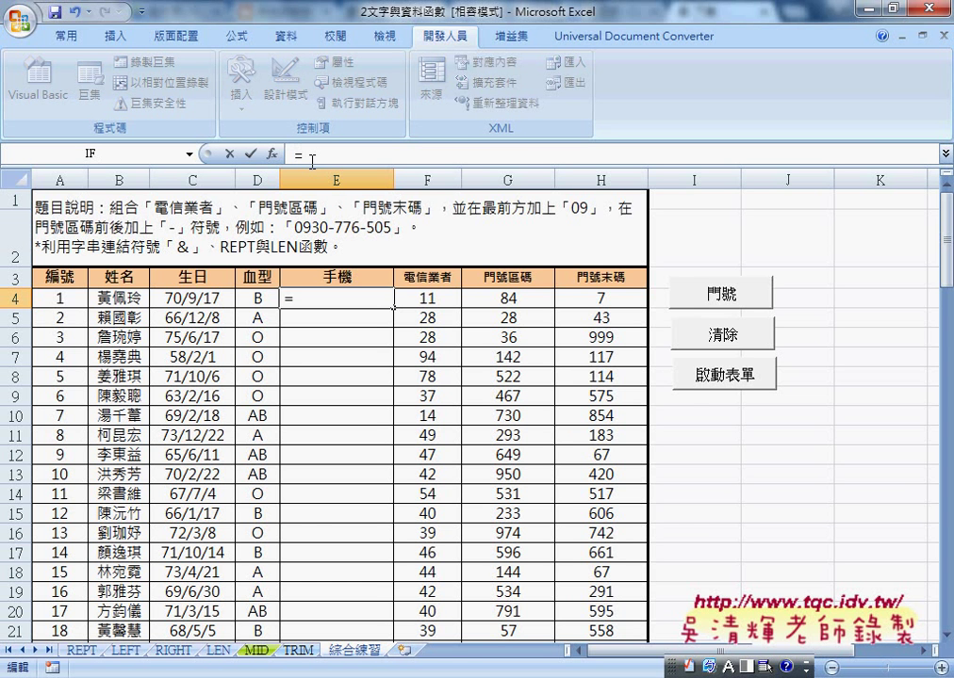
{"action": "type", "text": "\"09"}
{"action": "type", "text": "\""}
{"action": "type", "text": "&"}
{"action": "left_click", "coordinate": [429, 307]}
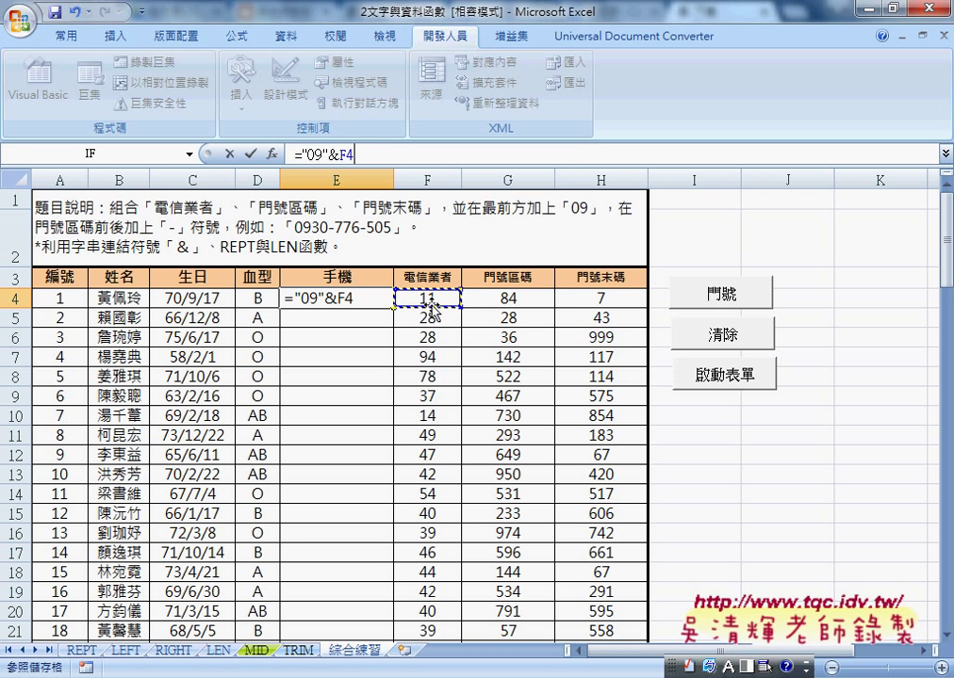
{"action": "type", "text": "&"}
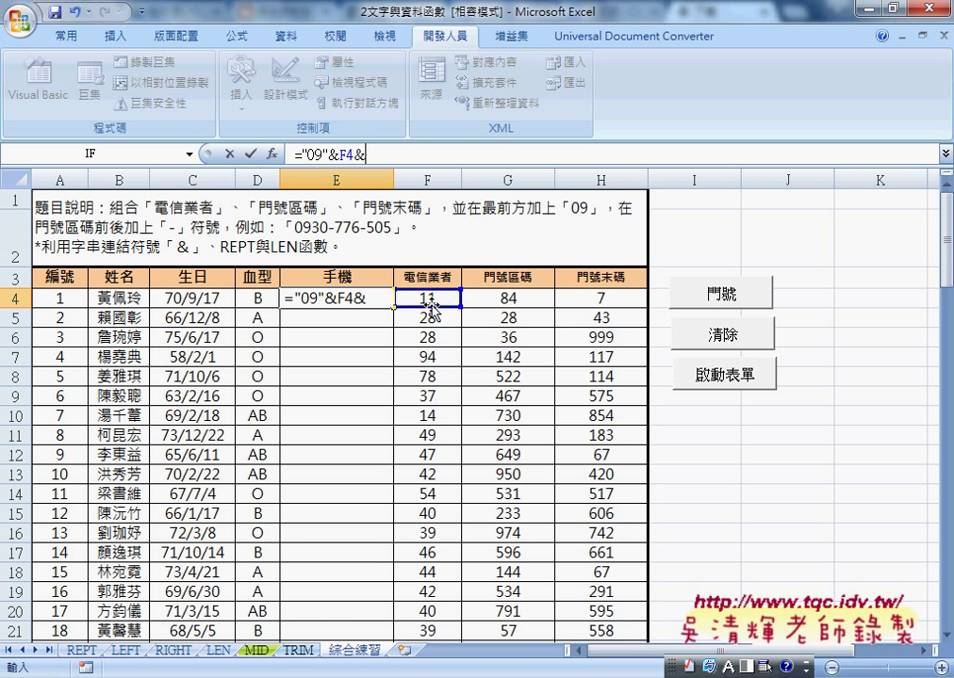
{"action": "type", "text": "\"-\""}
{"action": "type", "text": "&"}
{"action": "left_click", "coordinate": [519, 300]}
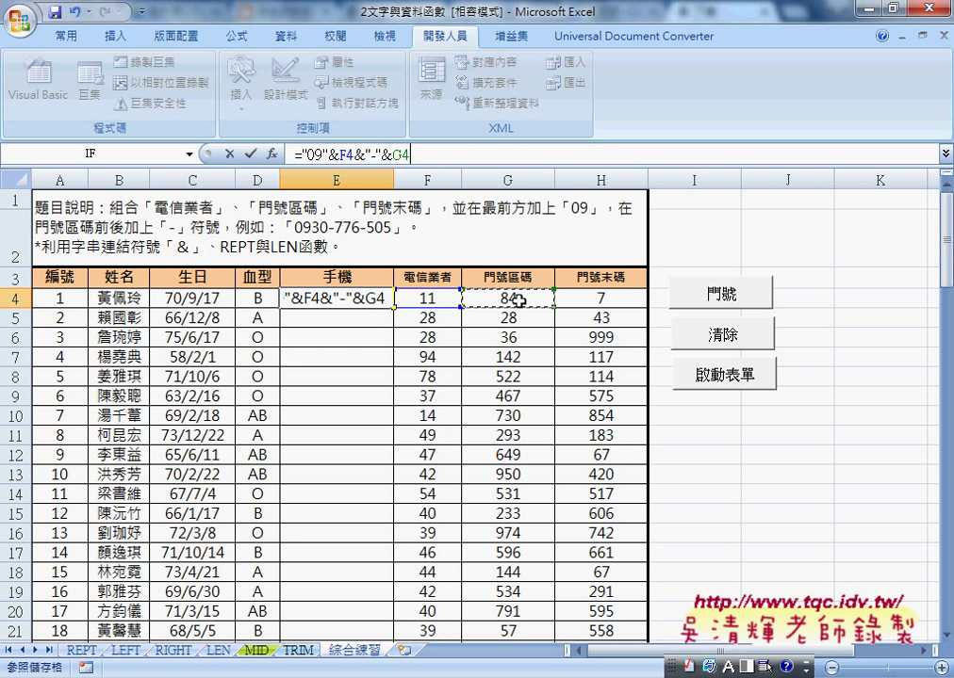
{"action": "left_click", "coordinate": [250, 153]}
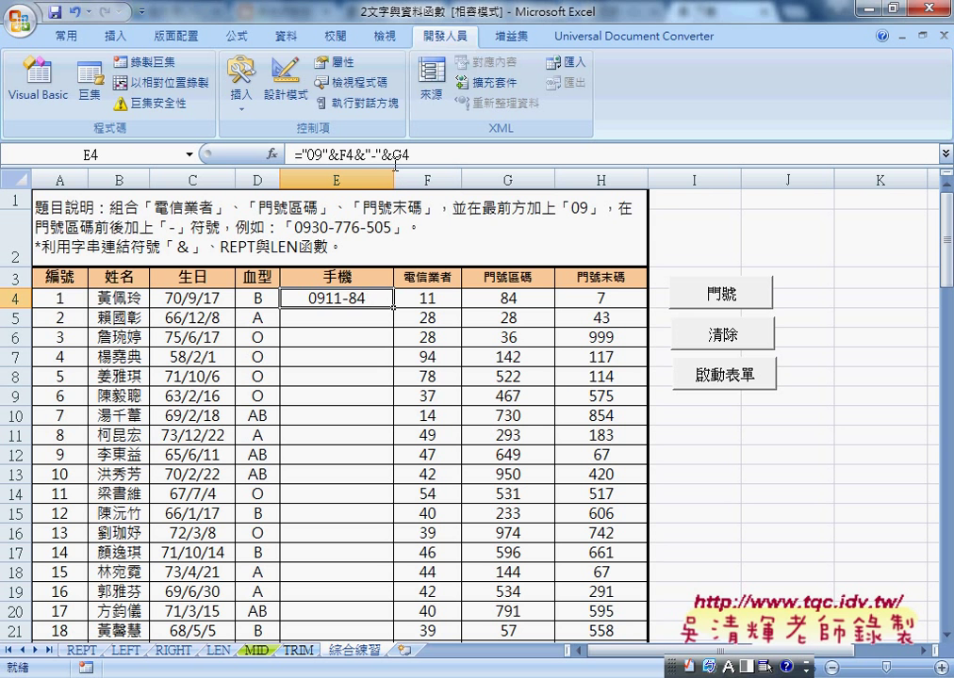
Replace G4 in E4's formula with 3-len(G4), then cut that text back out
{"action": "left_click", "coordinate": [495, 153]}
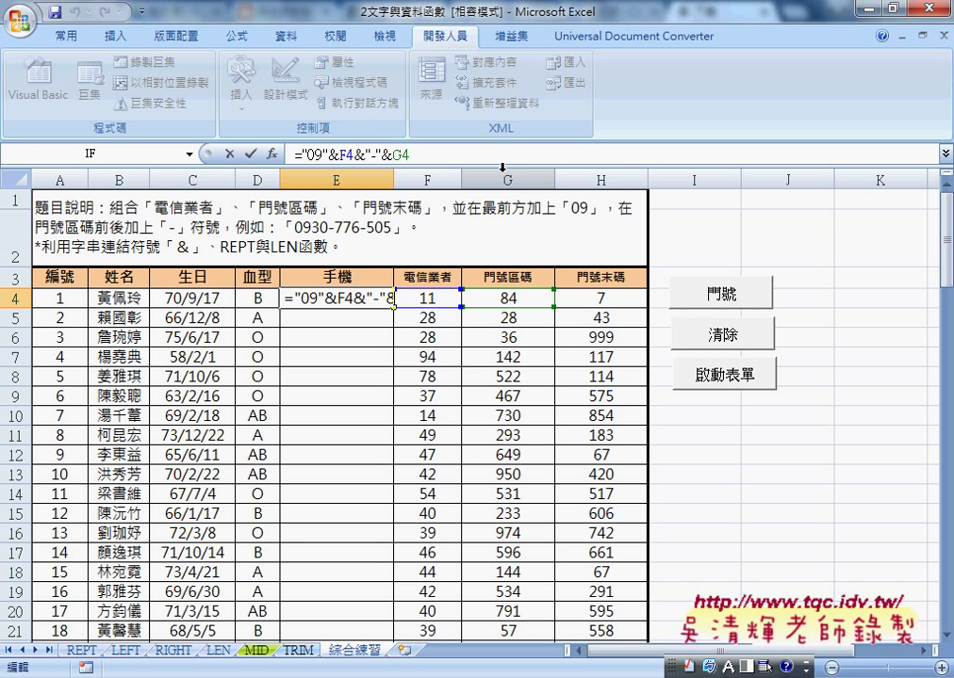
{"action": "type", "text": "3-"}
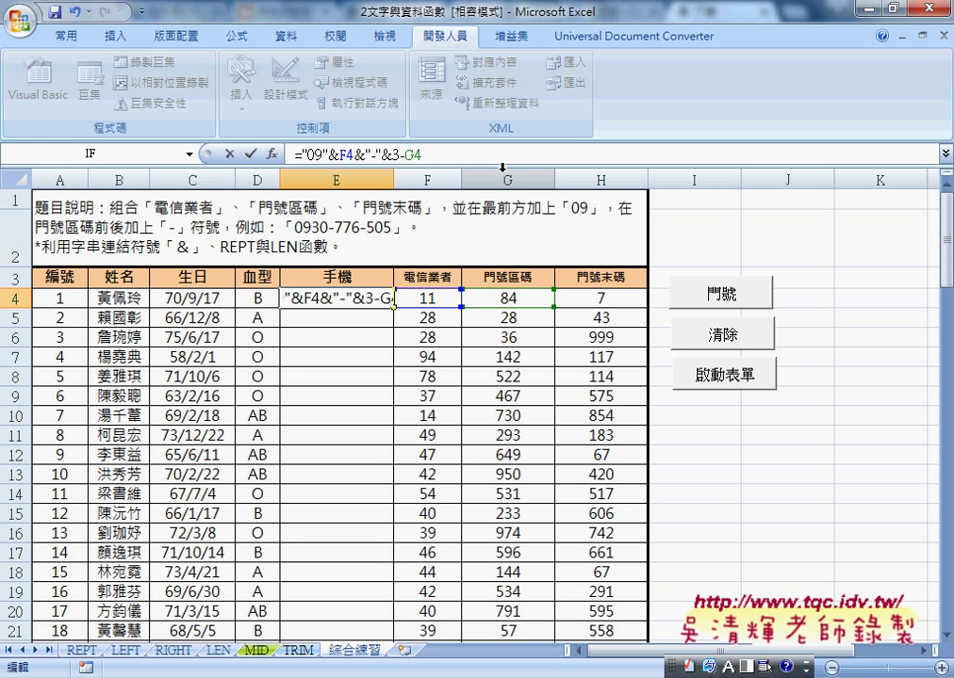
{"action": "type", "text": "l"}
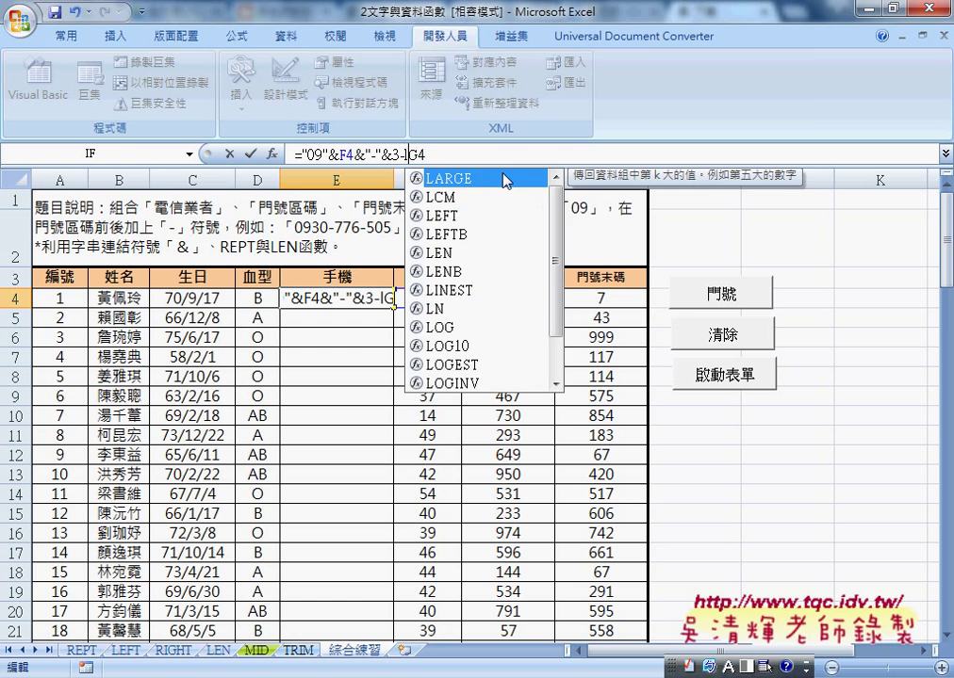
{"action": "type", "text": "en"}
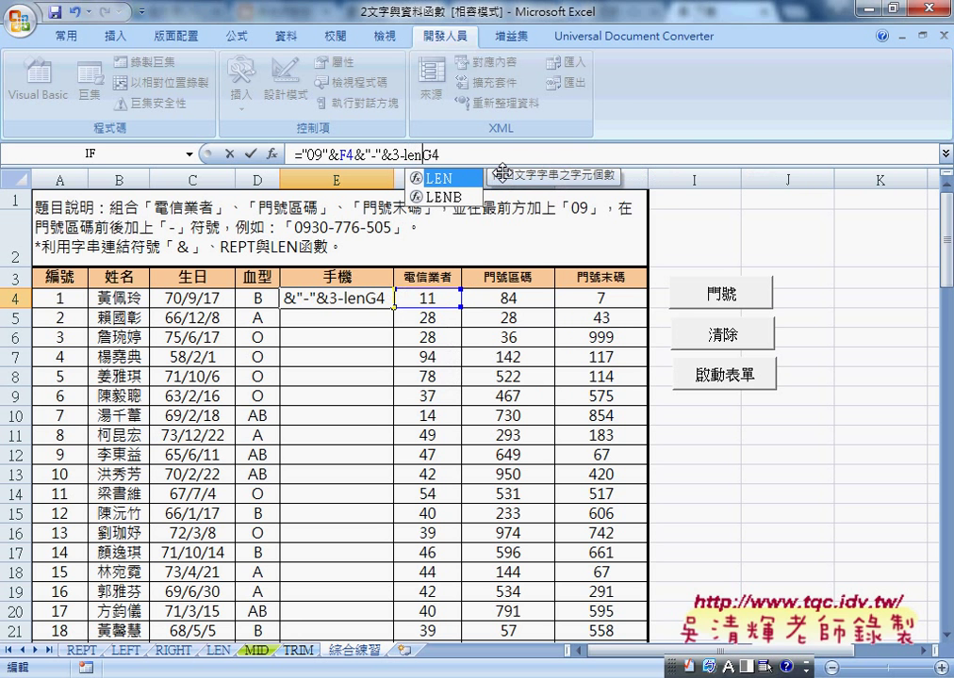
{"action": "type", "text": "(G4"}
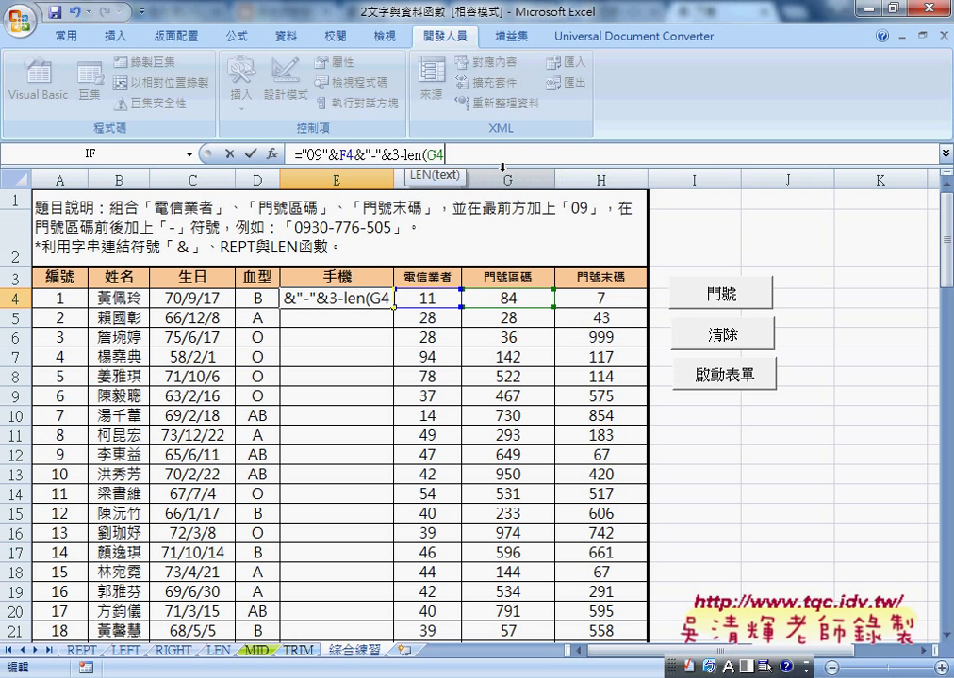
{"action": "type", "text": ")"}
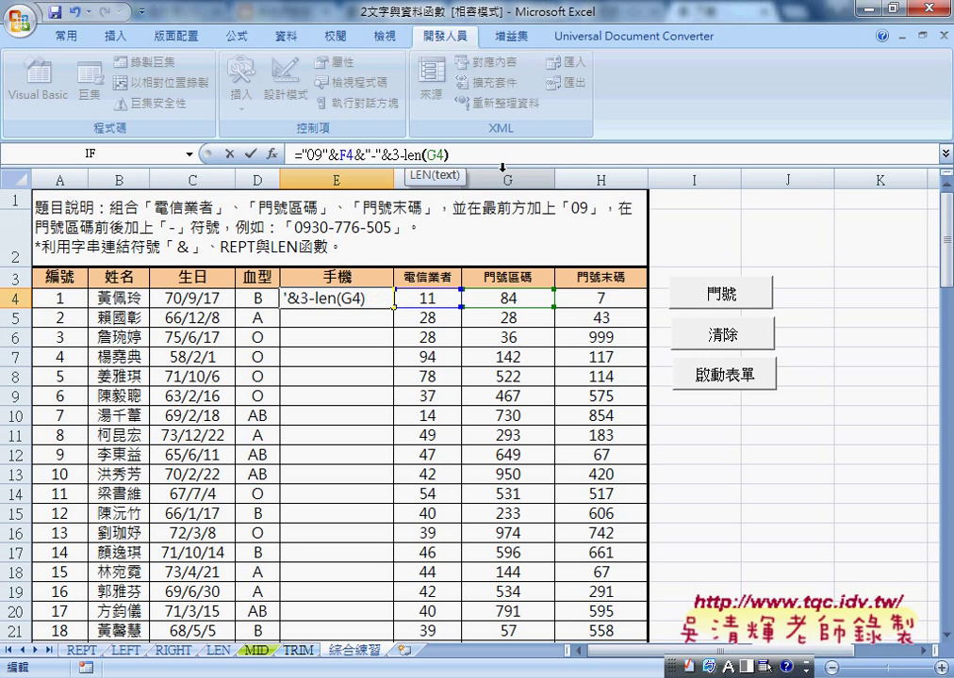
{"action": "left_click_drag", "start_coordinate": [379, 155], "coordinate": [464, 156]}
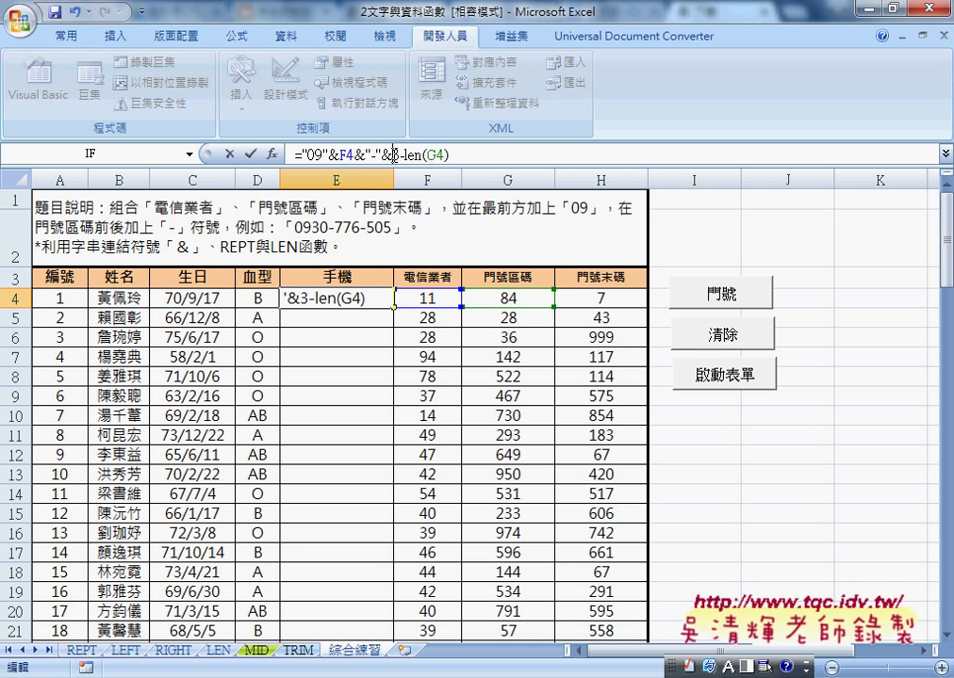
{"action": "left_click_drag", "start_coordinate": [461, 153], "coordinate": [395, 153]}
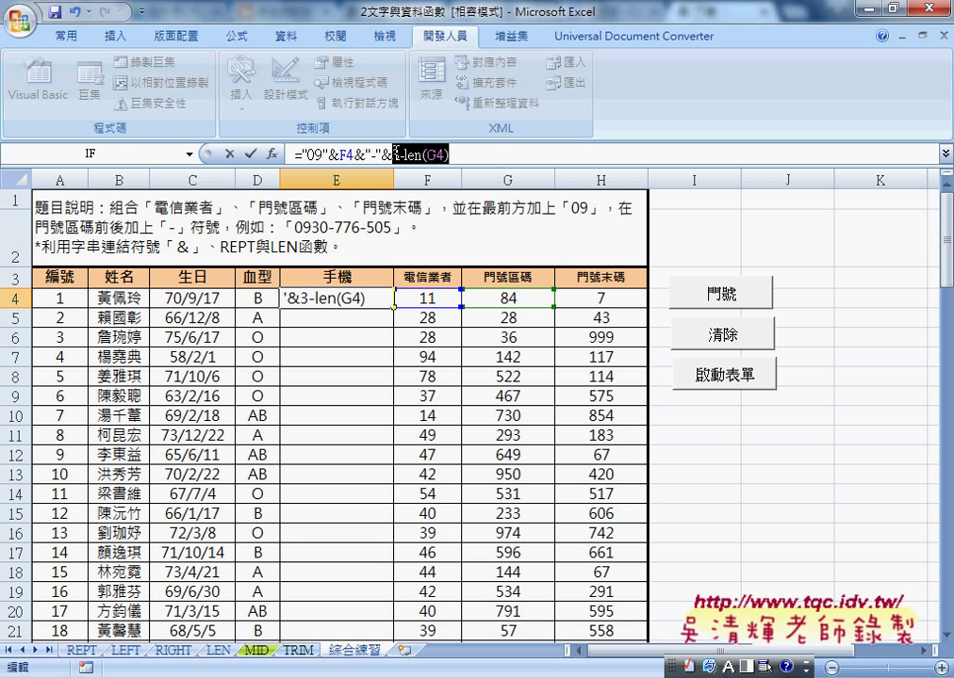
{"action": "right_click", "coordinate": [424, 154]}
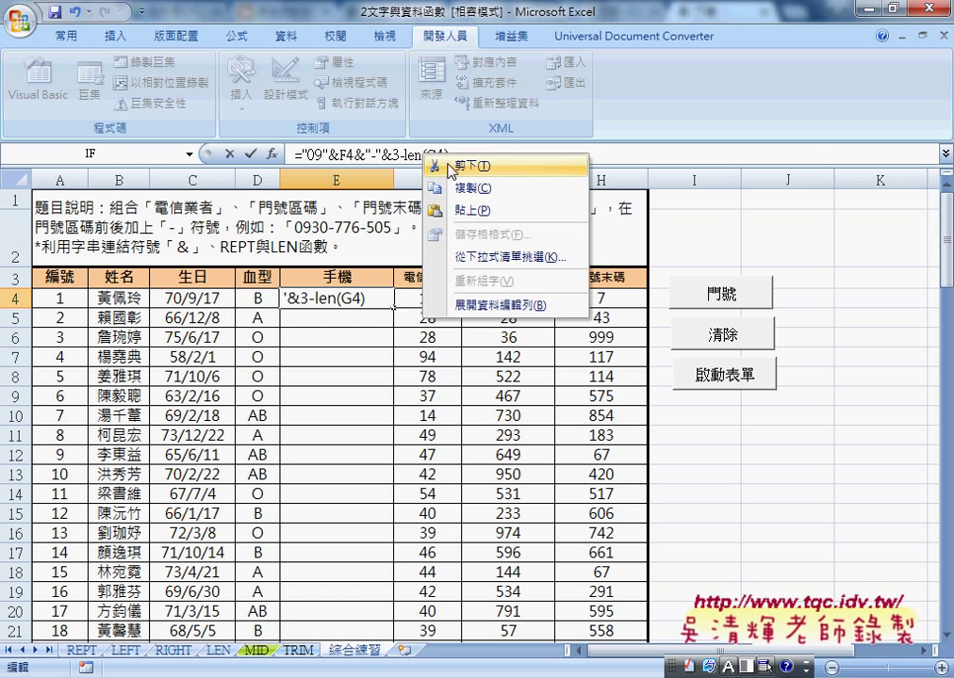
{"action": "left_click", "coordinate": [514, 165]}
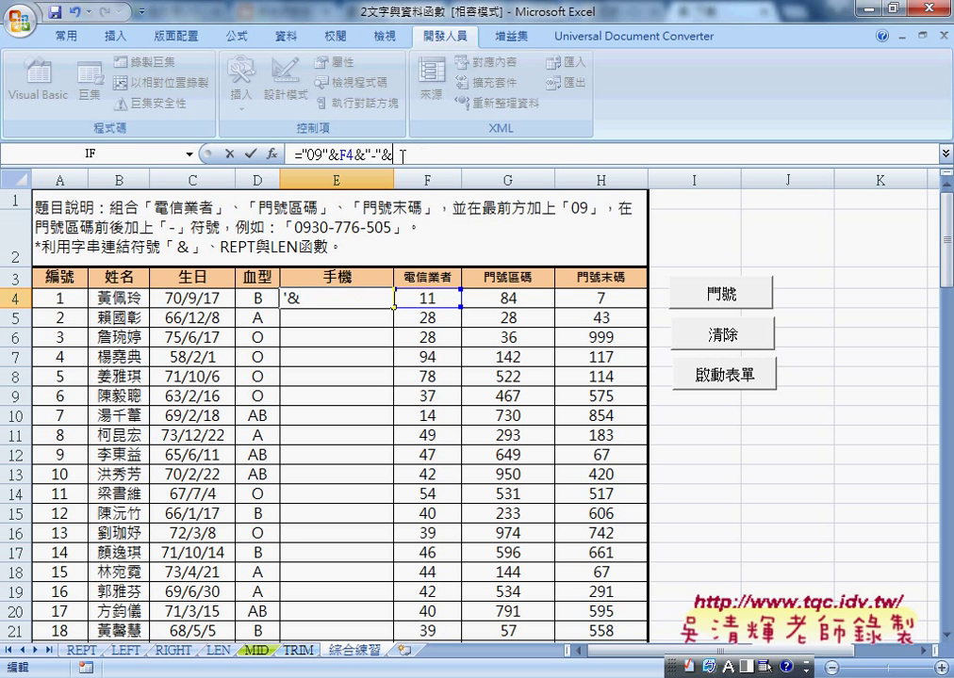
Append REPT("0",3-LEN(G4)) to E4's formula so the cell shows 0911-0
{"action": "type", "text": "re"}
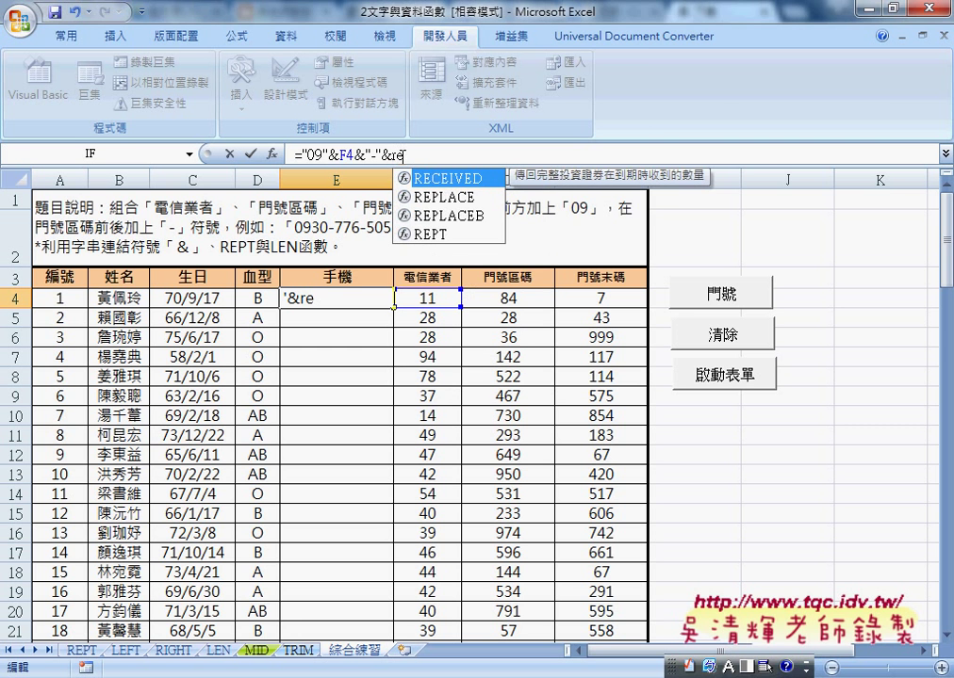
{"action": "type", "text": "pt("}
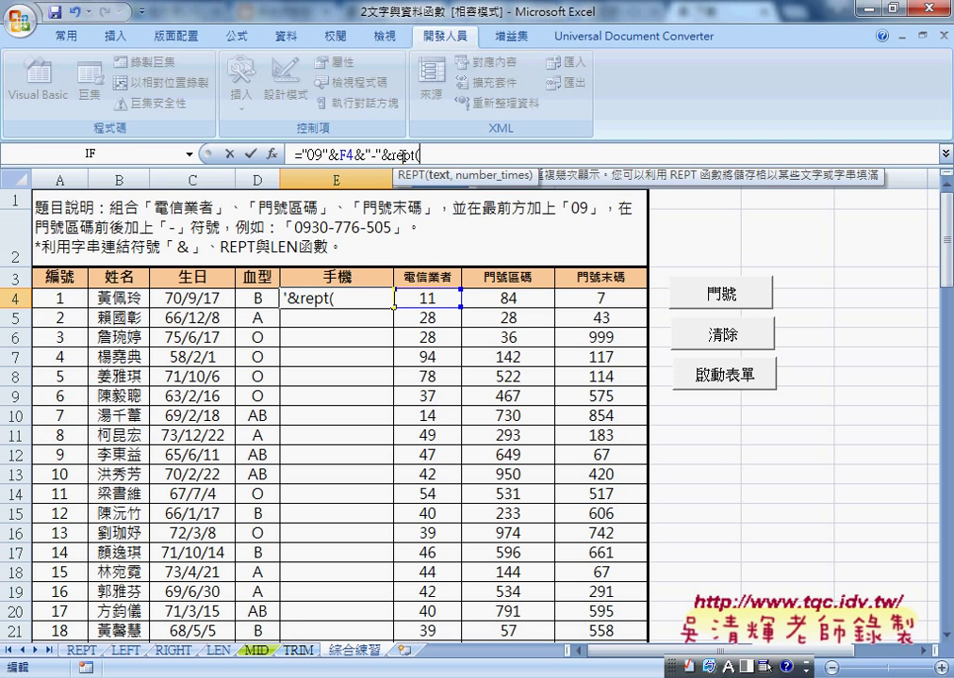
{"action": "type", "text": "\""}
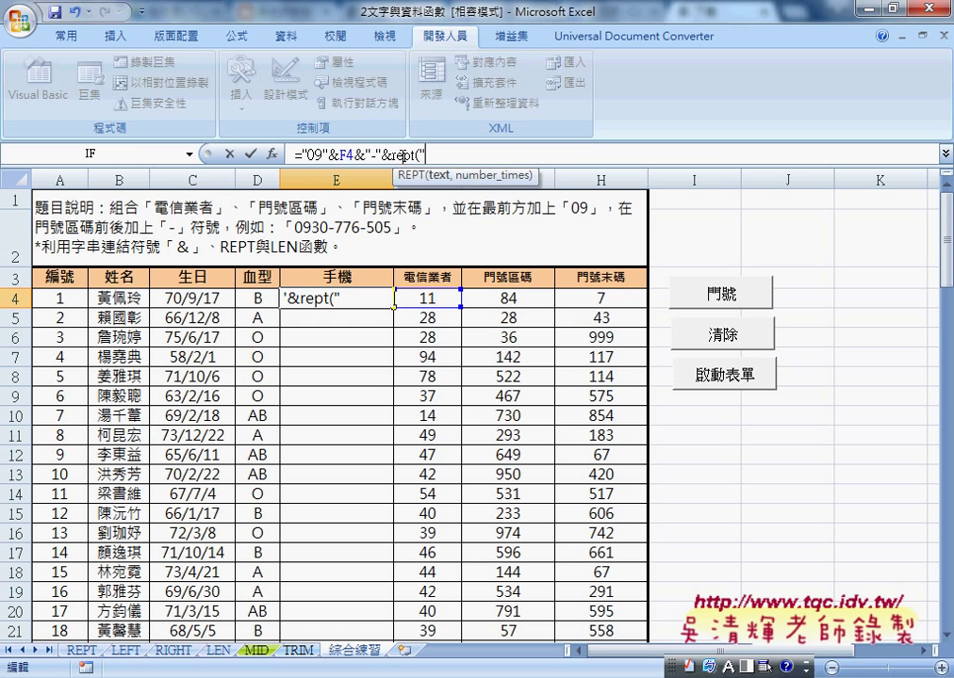
{"action": "type", "text": "0"}
{"action": "type", "text": "\""}
{"action": "type", "text": ","}
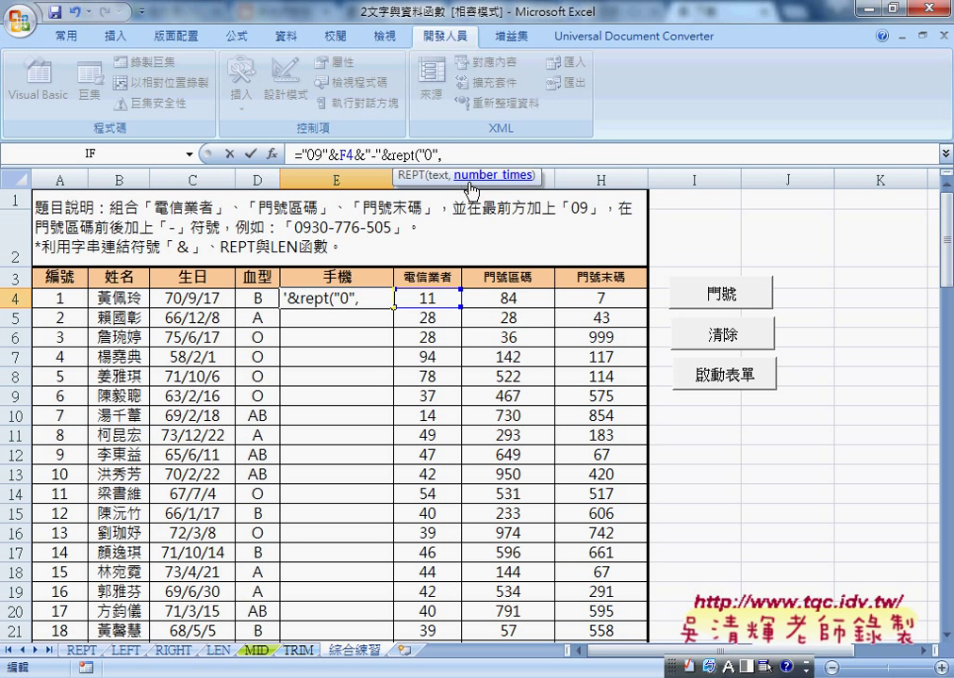
{"action": "type", "text": "3-len(G4)"}
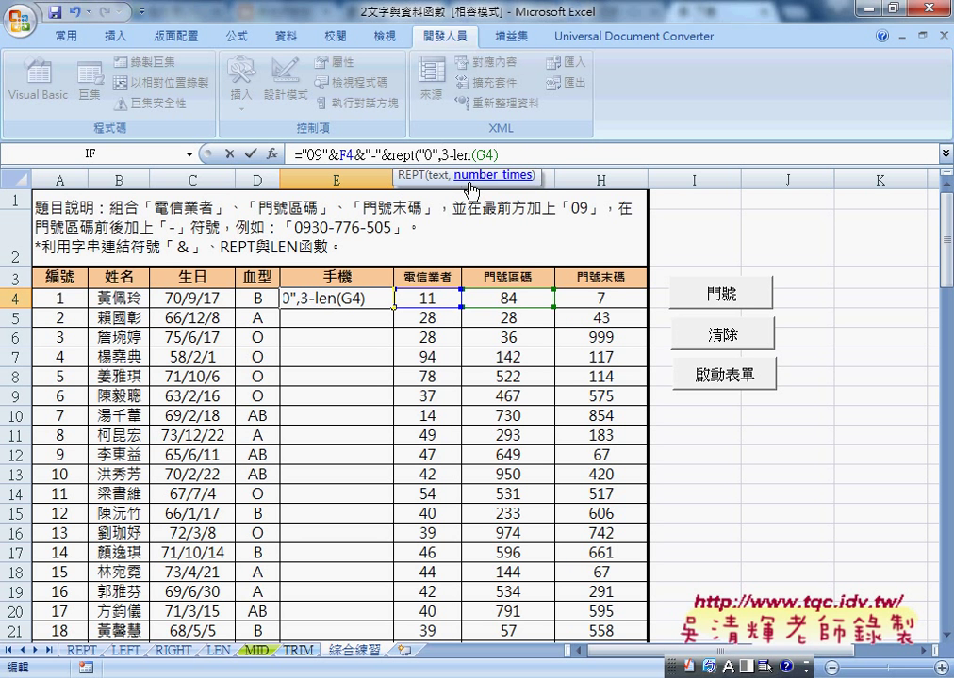
{"action": "double_click", "coordinate": [446, 154]}
{"action": "left_click_drag", "start_coordinate": [498, 153], "coordinate": [454, 153]}
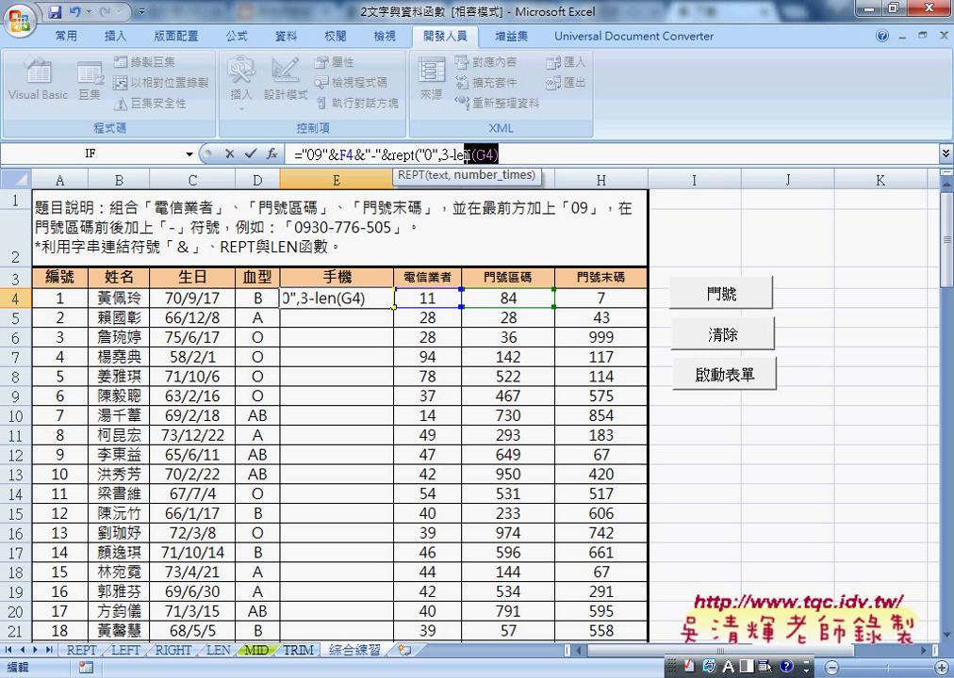
{"action": "left_click", "coordinate": [562, 156]}
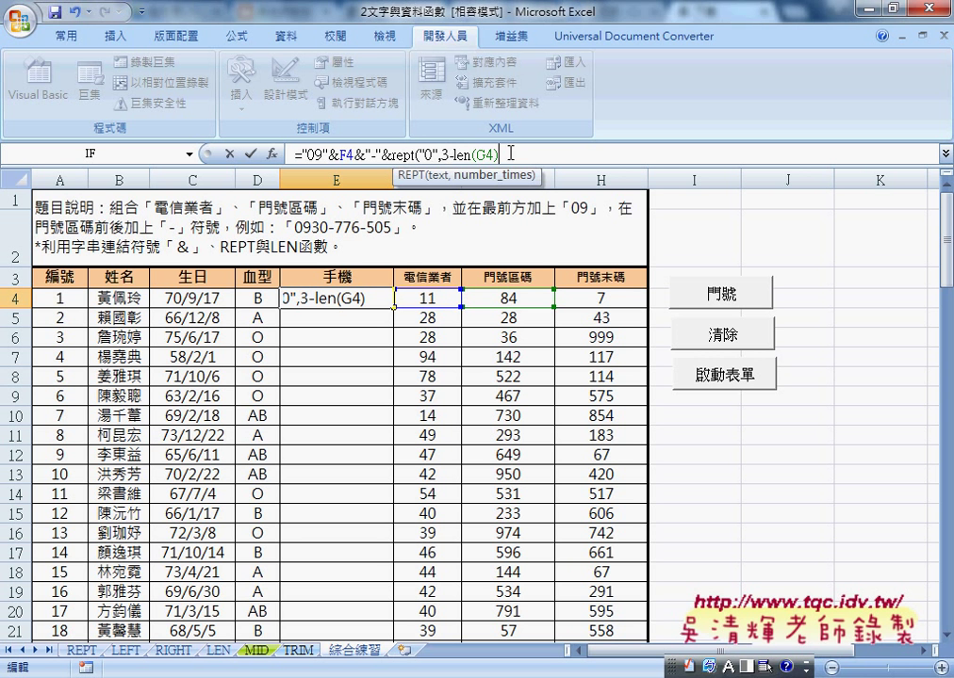
{"action": "type", "text": ")"}
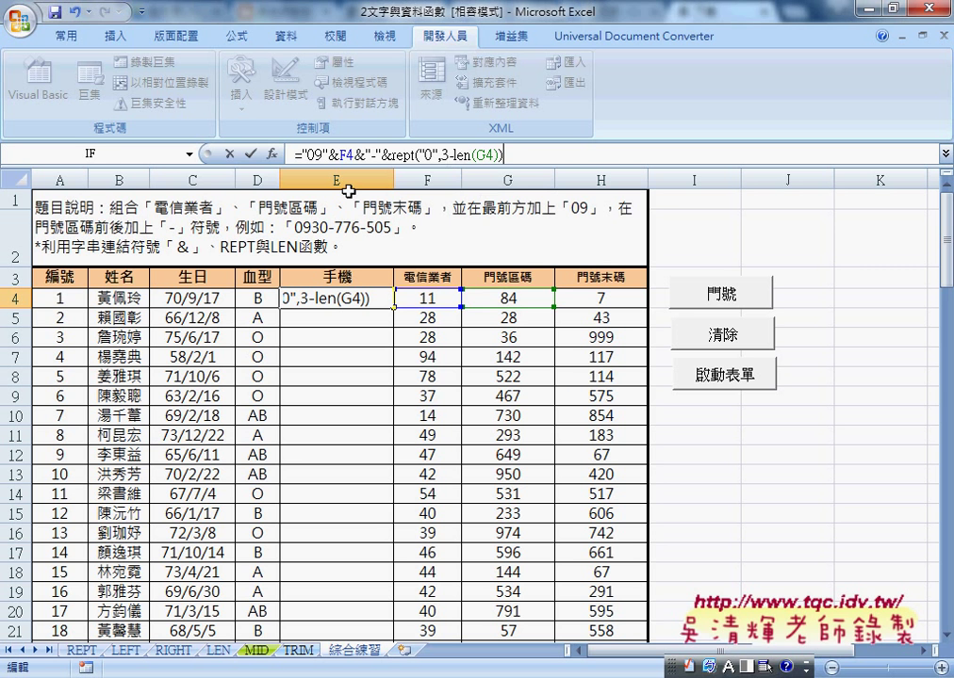
{"action": "left_click", "coordinate": [251, 152]}
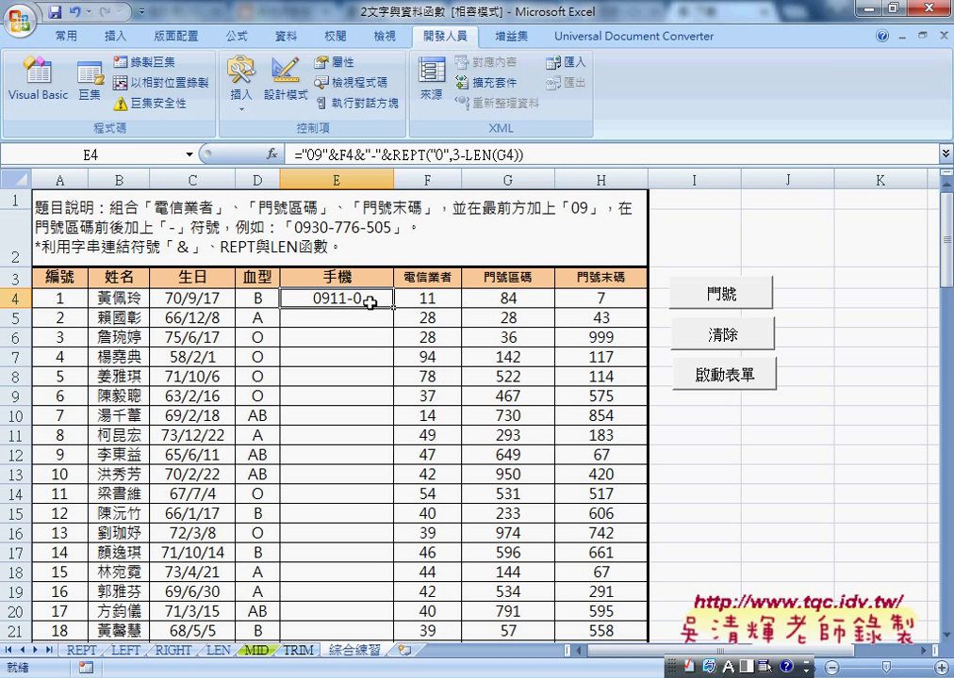
Add &G4 to the end of E4's formula, giving the padded 0911-084
{"action": "left_click", "coordinate": [417, 156]}
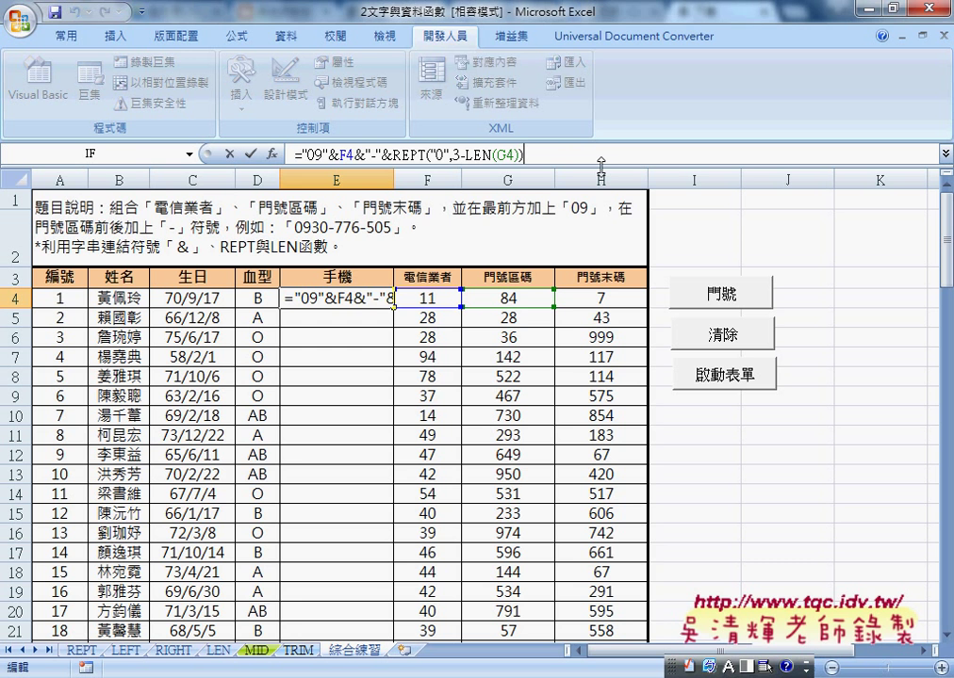
{"action": "type", "text": "&"}
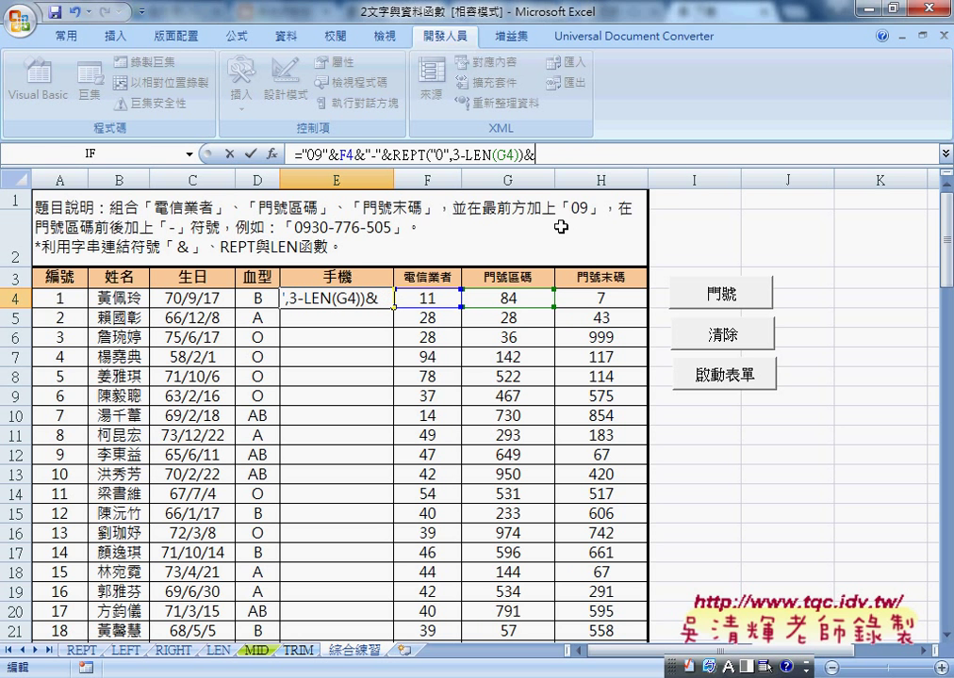
{"action": "left_click", "coordinate": [516, 297]}
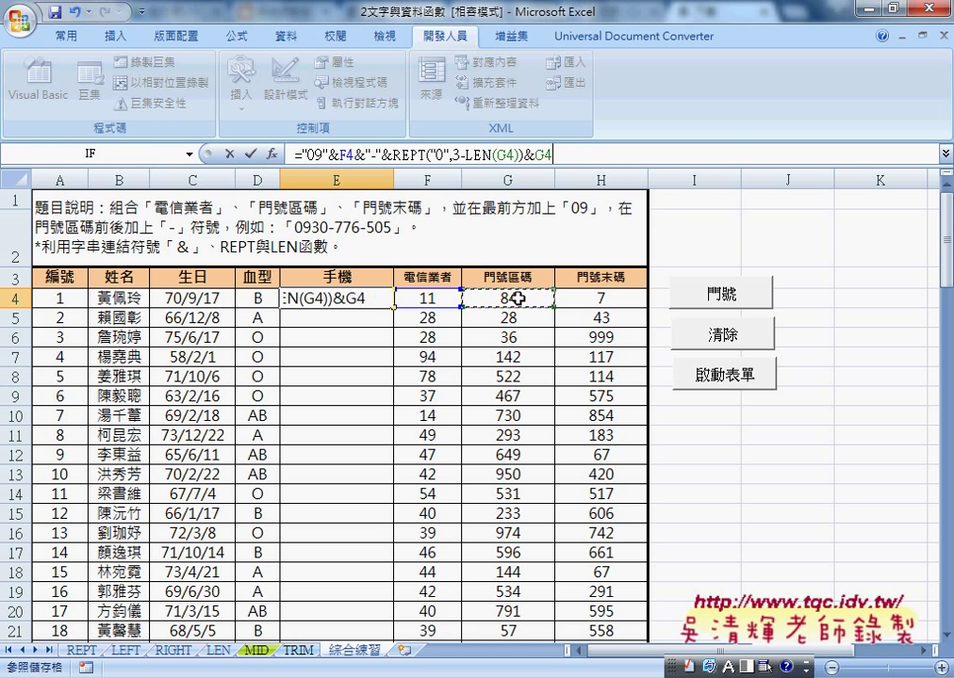
{"action": "left_click", "coordinate": [250, 153]}
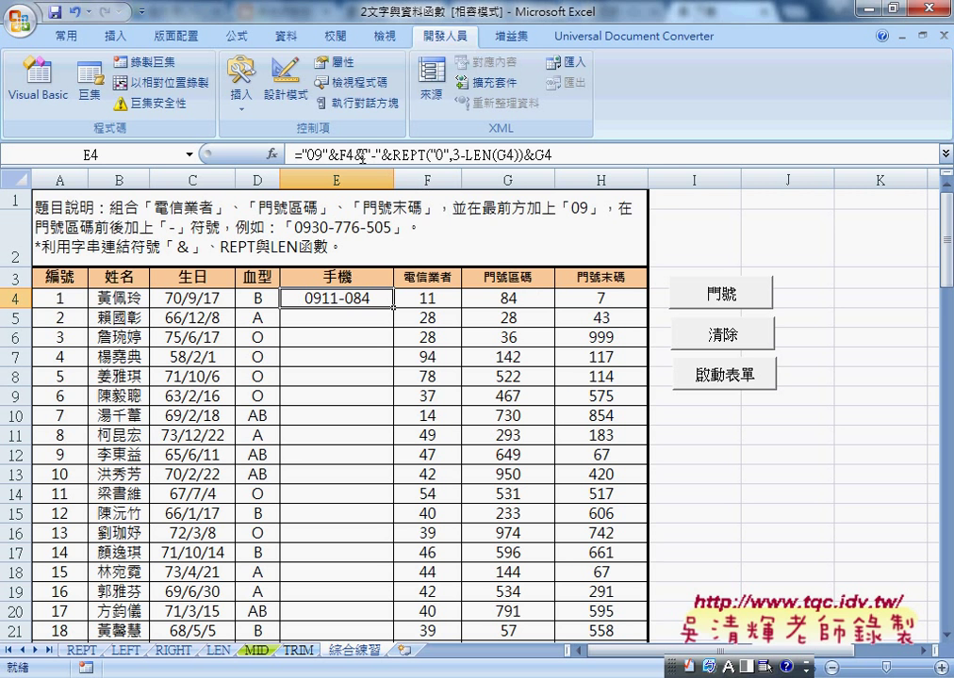
Copy the &"-"&REPT(...)&G4 part of E4's formula and paste a second copy at the end
{"action": "double_click", "coordinate": [360, 156]}
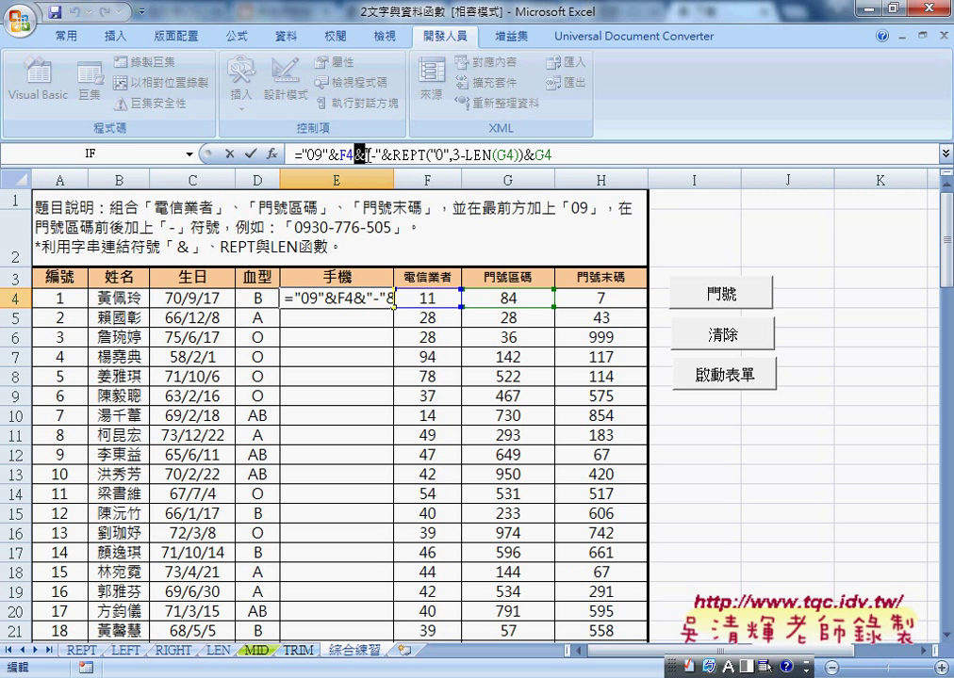
{"action": "left_click_drag", "start_coordinate": [364, 156], "coordinate": [570, 155]}
{"action": "right_click", "coordinate": [514, 161]}
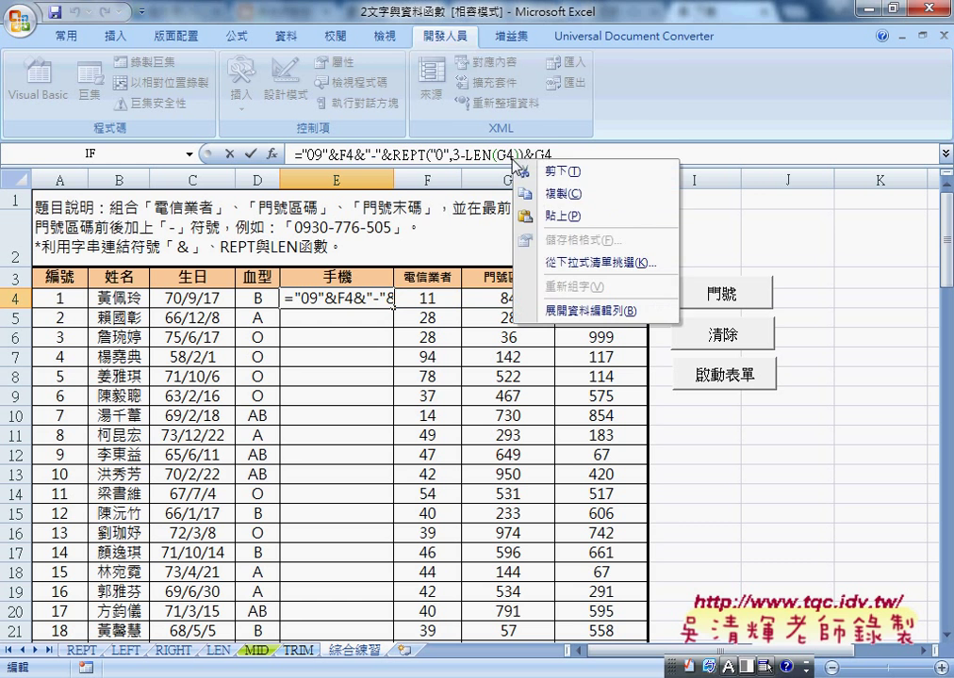
{"action": "left_click", "coordinate": [564, 193]}
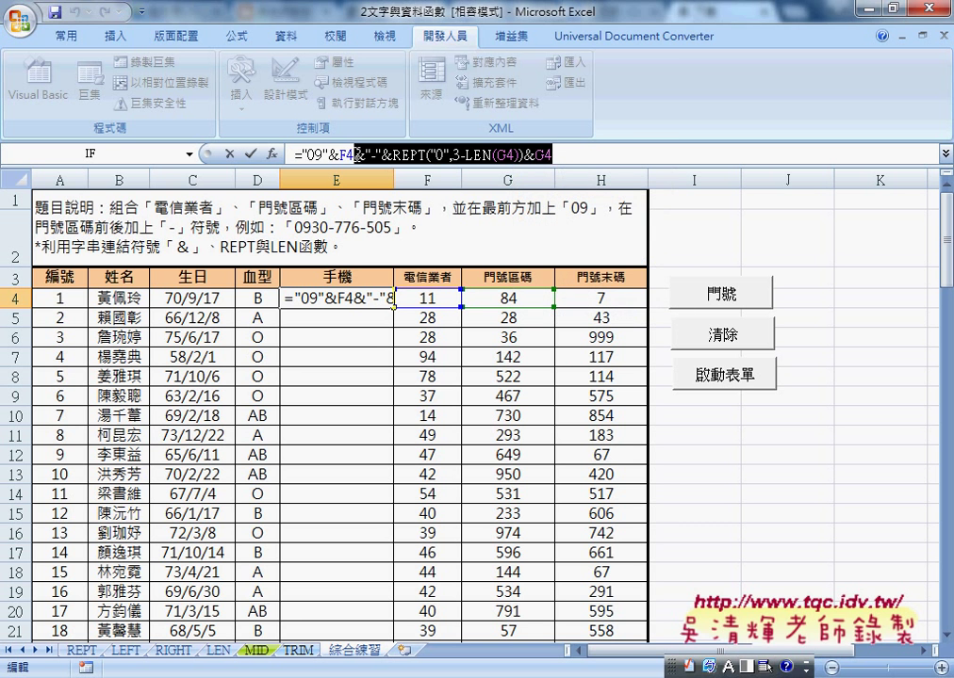
{"action": "left_click", "coordinate": [572, 155]}
{"action": "right_click", "coordinate": [632, 174]}
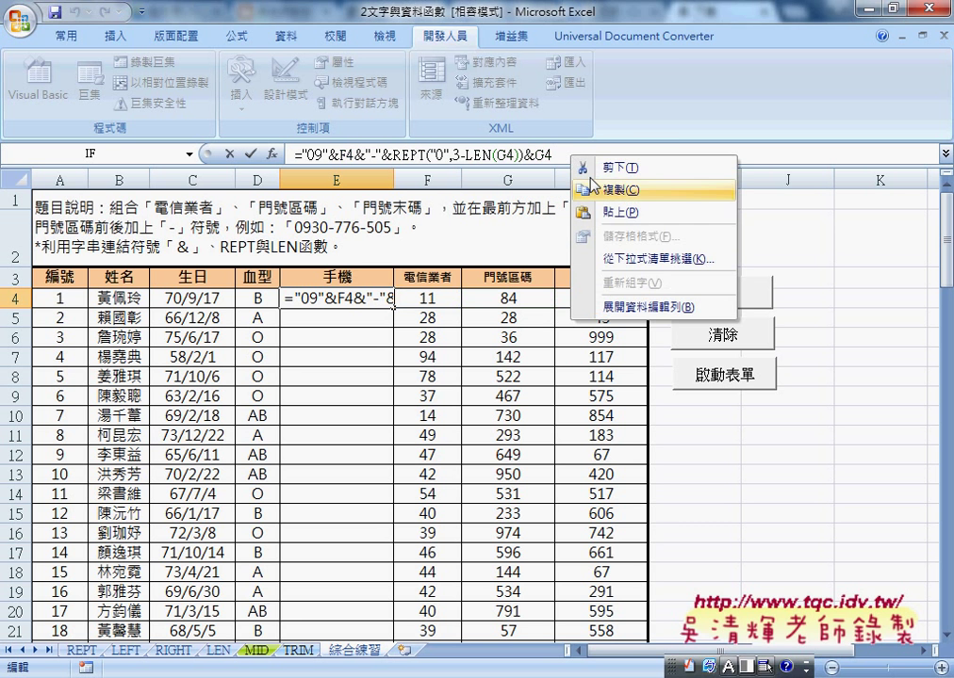
{"action": "left_click", "coordinate": [677, 211]}
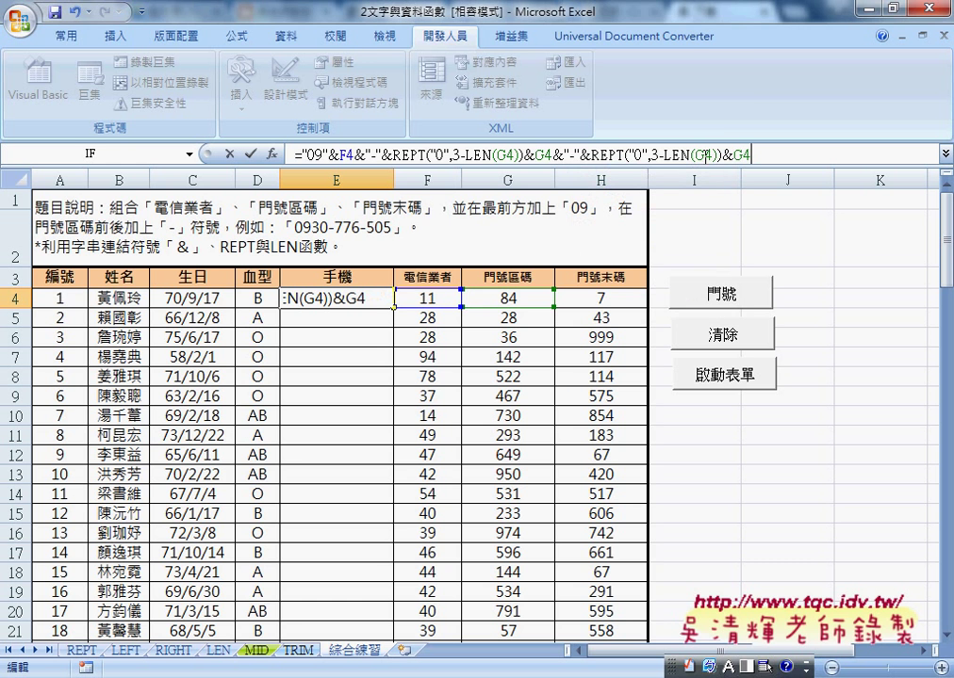
{"action": "double_click", "coordinate": [703, 156]}
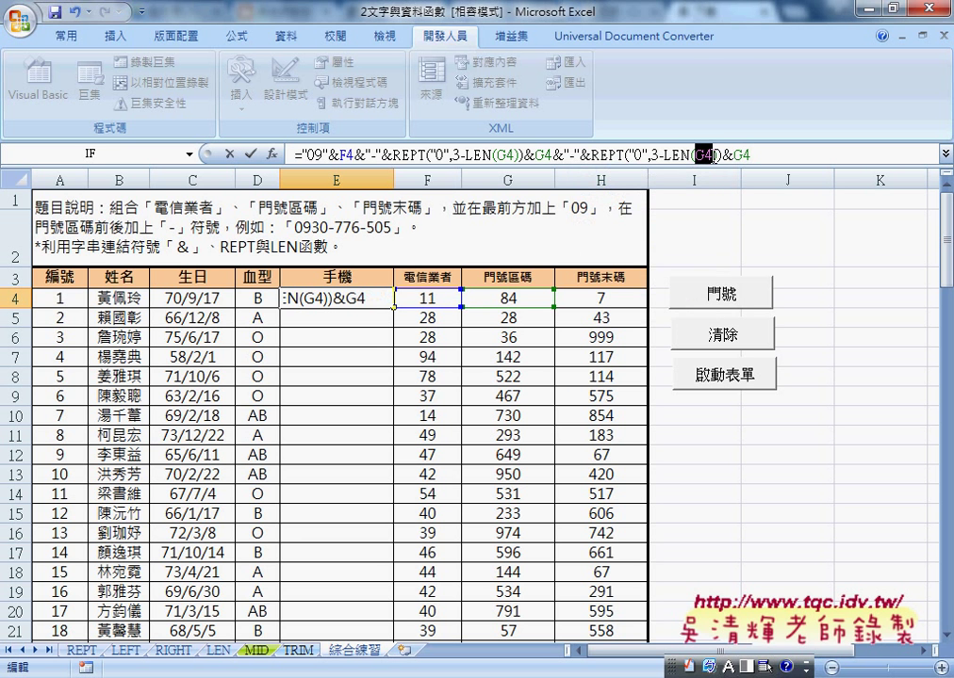
{"action": "left_click", "coordinate": [591, 299]}
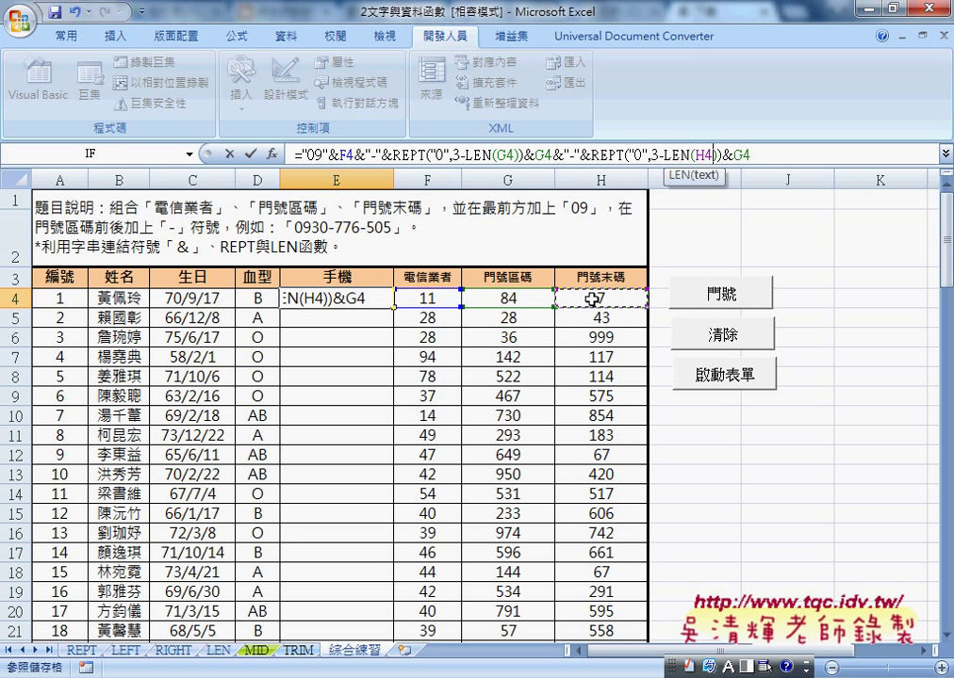
{"action": "double_click", "coordinate": [741, 155]}
{"action": "left_click", "coordinate": [612, 297]}
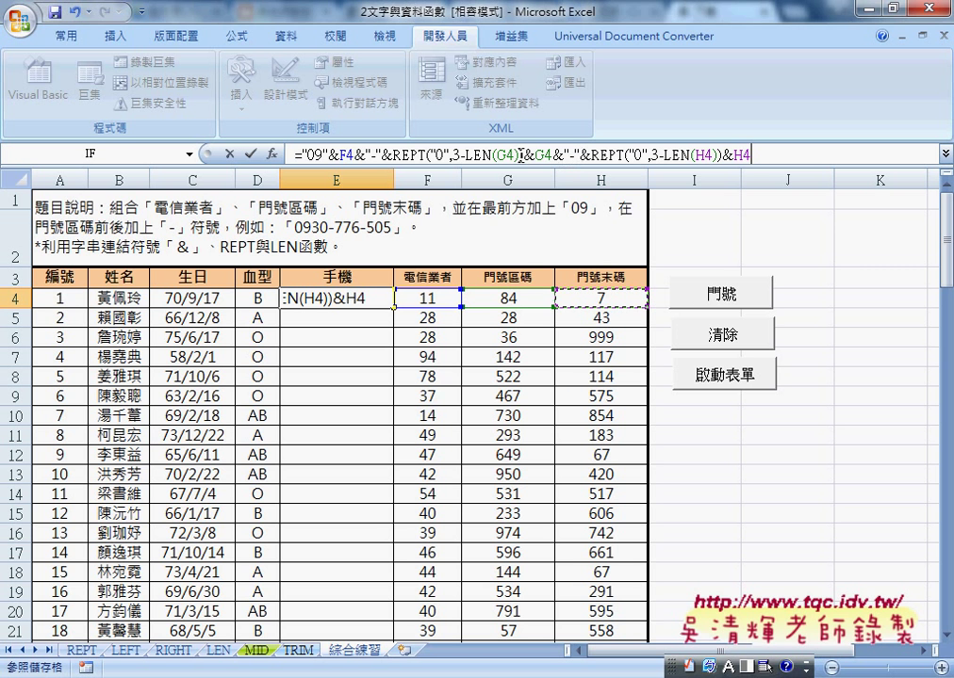
{"action": "left_click", "coordinate": [251, 155]}
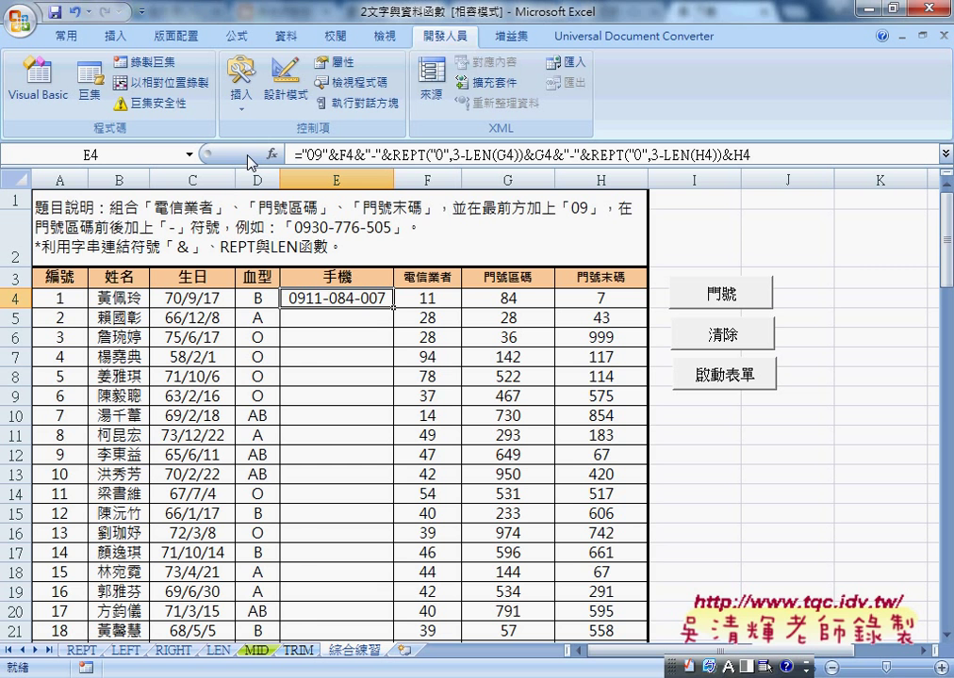
{"action": "double_click", "coordinate": [391, 307]}
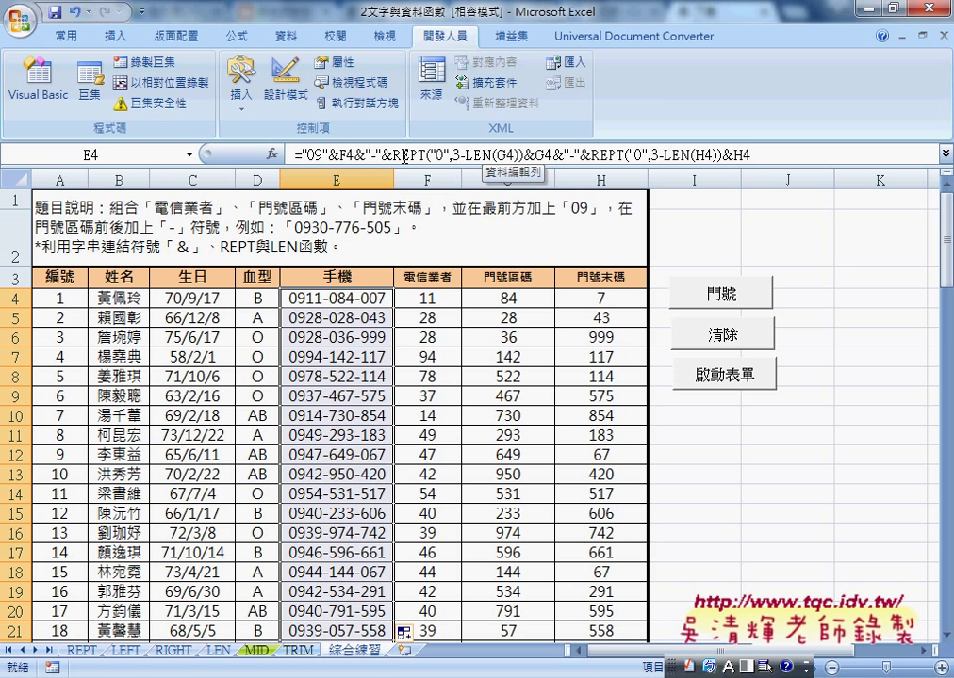
Replace E4's REPT/LEN ending with TEXT(G4,"000"), so it shows 0911-084
{"action": "left_click_drag", "start_coordinate": [393, 154], "coordinate": [768, 160]}
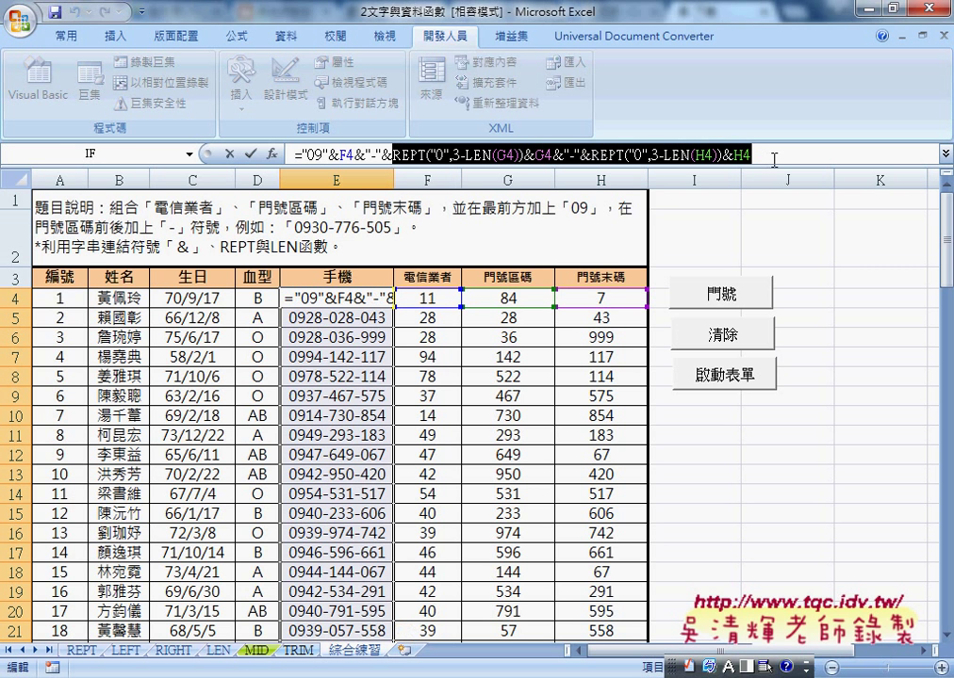
{"action": "key", "text": "Delete"}
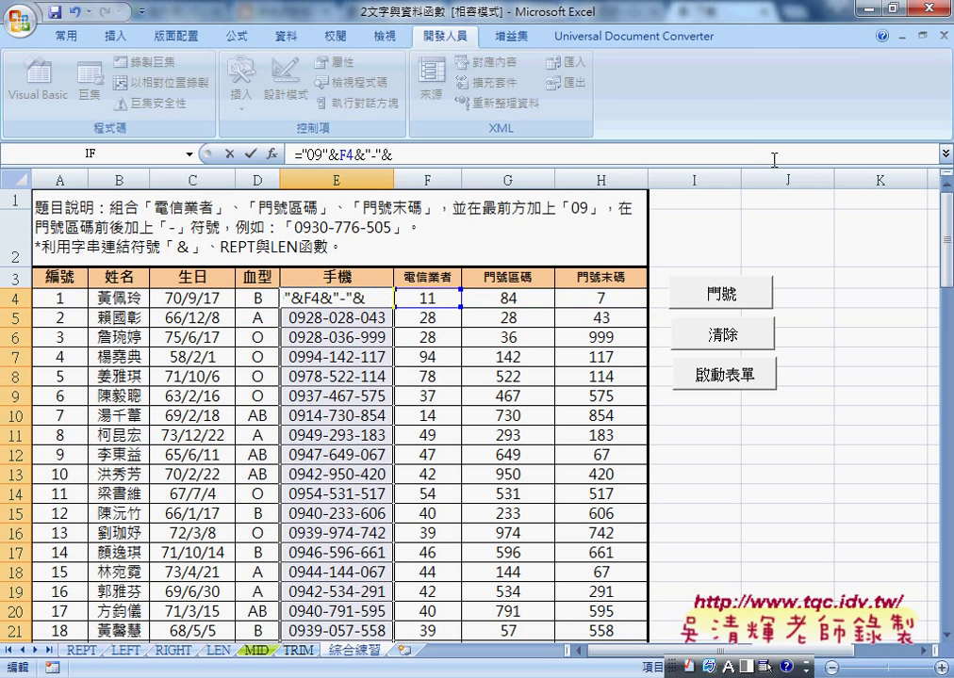
{"action": "type", "text": "text"}
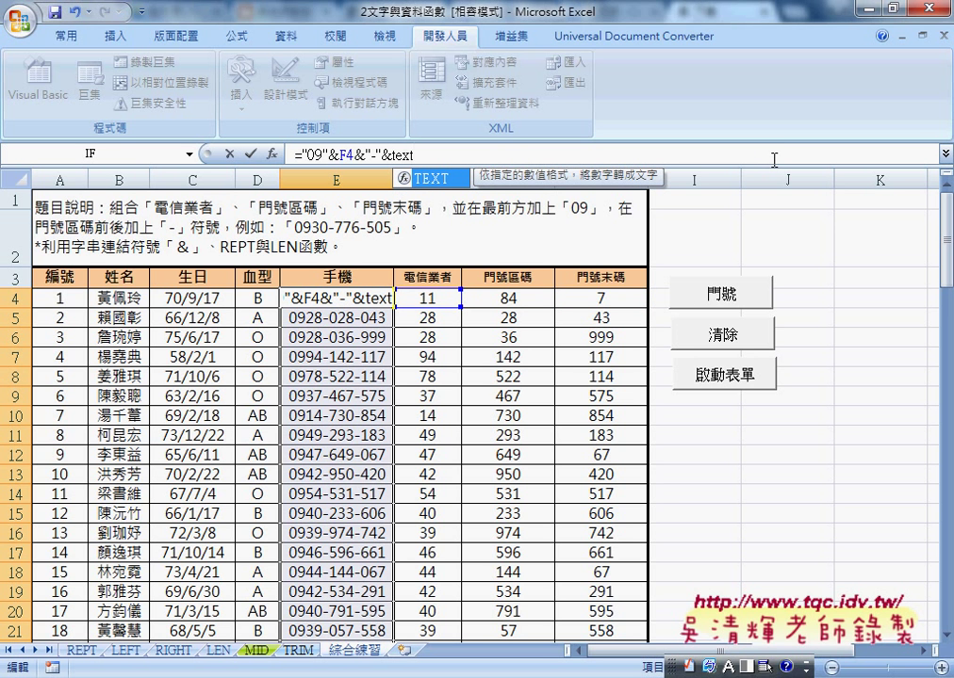
{"action": "type", "text": "("}
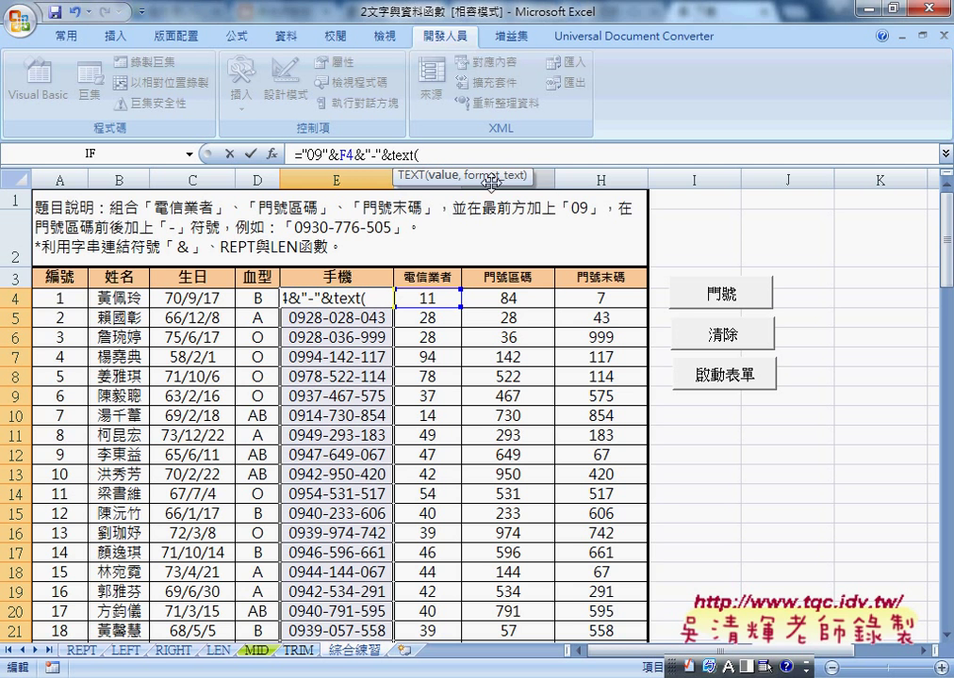
{"action": "left_click", "coordinate": [520, 301]}
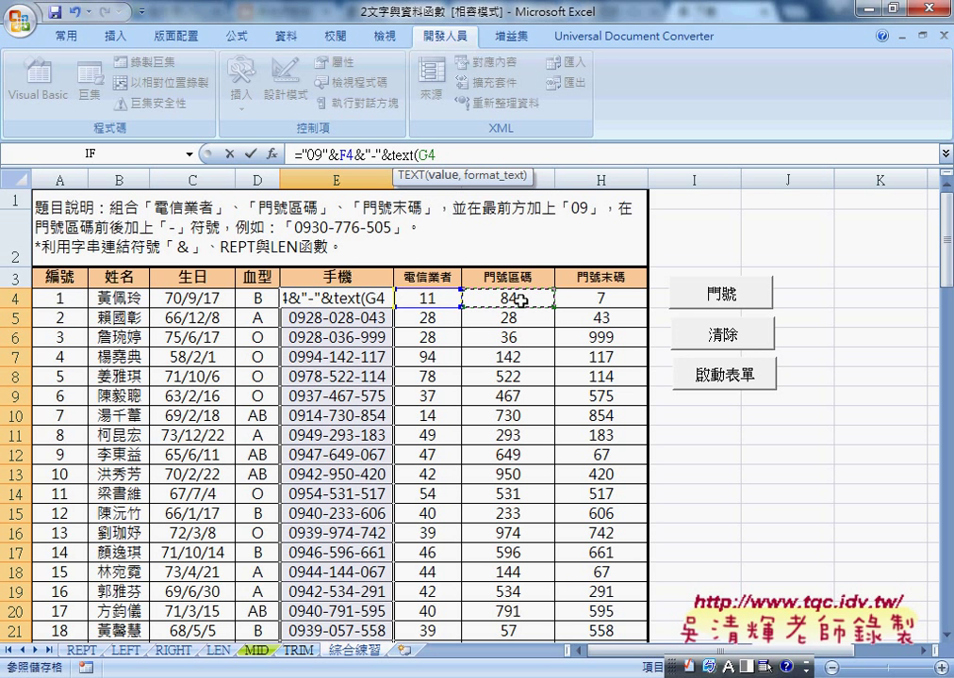
{"action": "type", "text": ",\""}
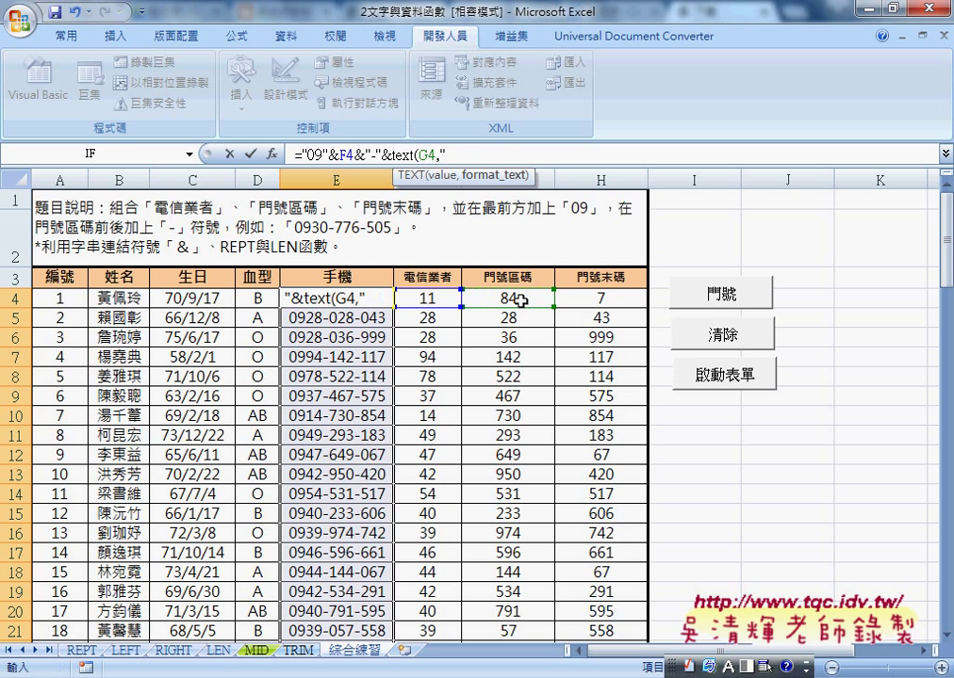
{"action": "type", "text": "000"}
{"action": "type", "text": "\")"}
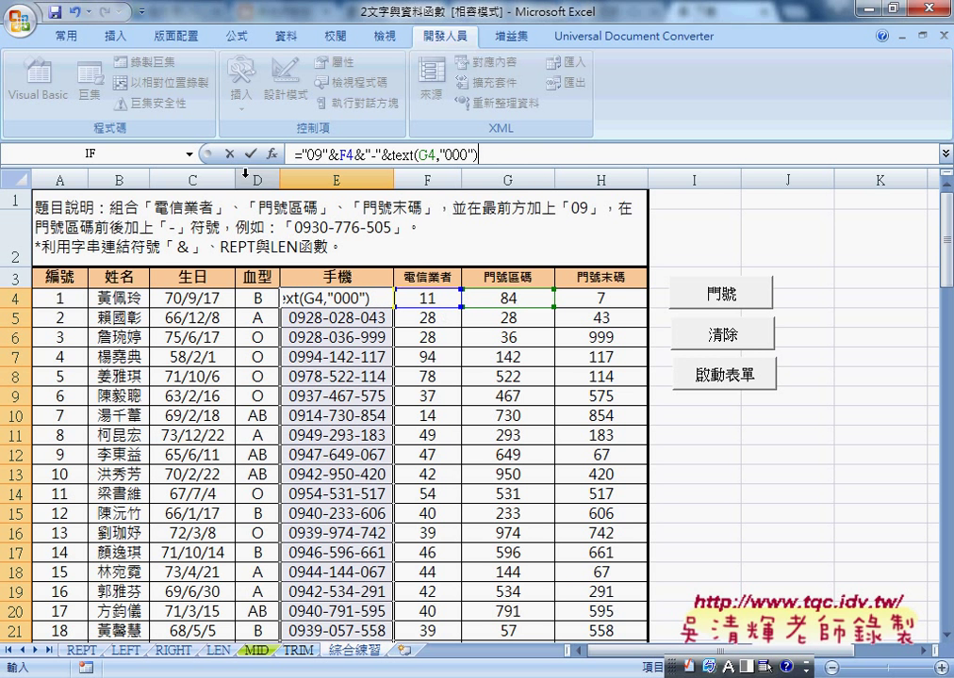
{"action": "key", "text": "Return"}
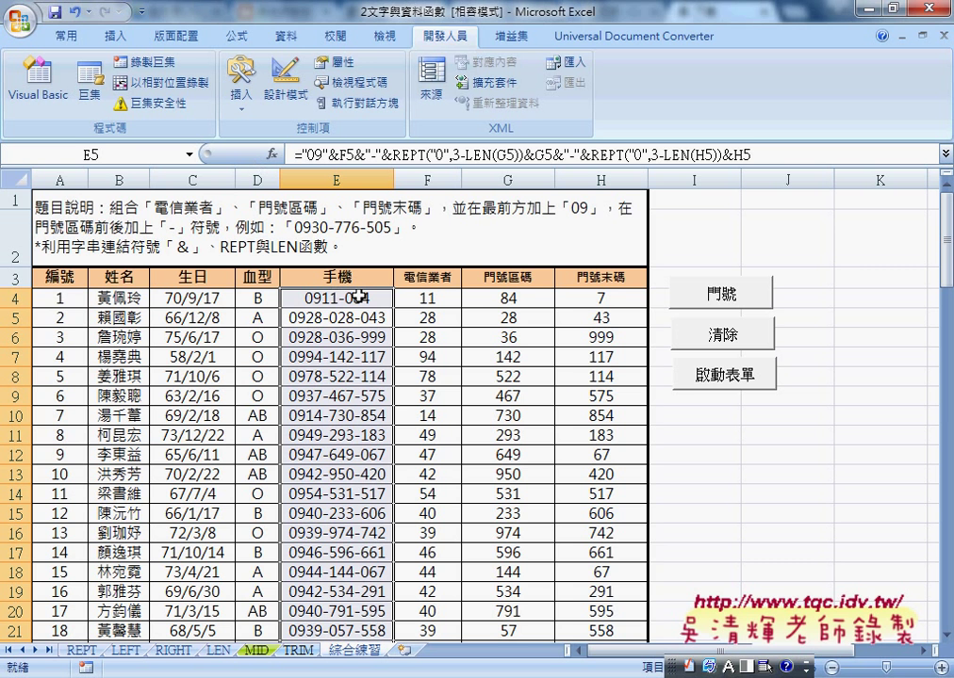
Copy the &"-"&TEXT(G4,"000") part of E4's formula and paste it at the end
{"action": "left_click", "coordinate": [359, 298]}
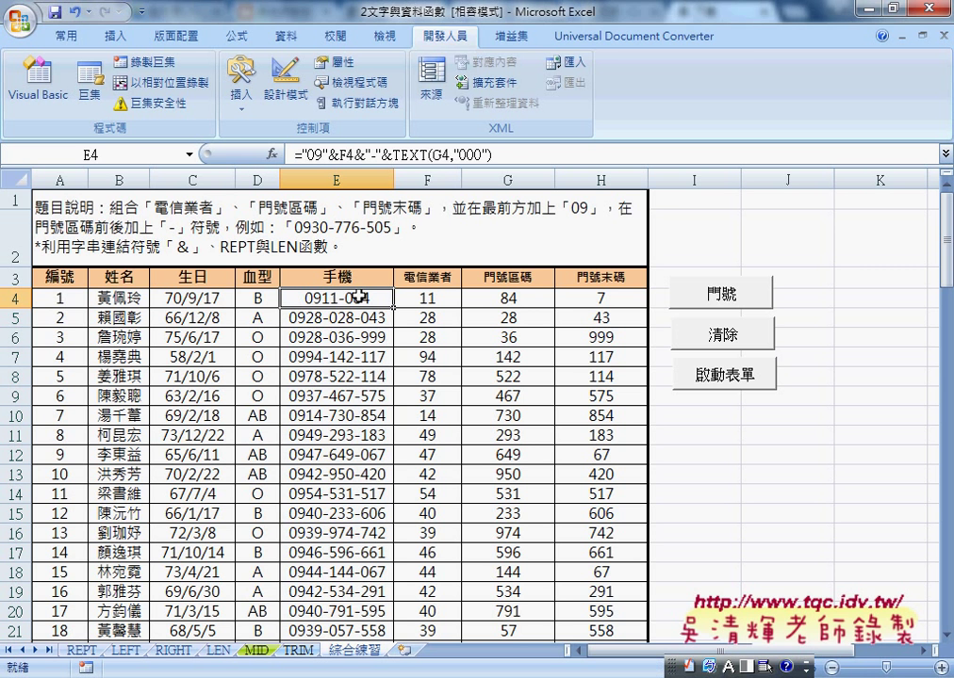
{"action": "left_click_drag", "start_coordinate": [491, 153], "coordinate": [354, 153]}
{"action": "right_click", "coordinate": [497, 154]}
{"action": "key", "text": "Escape"}
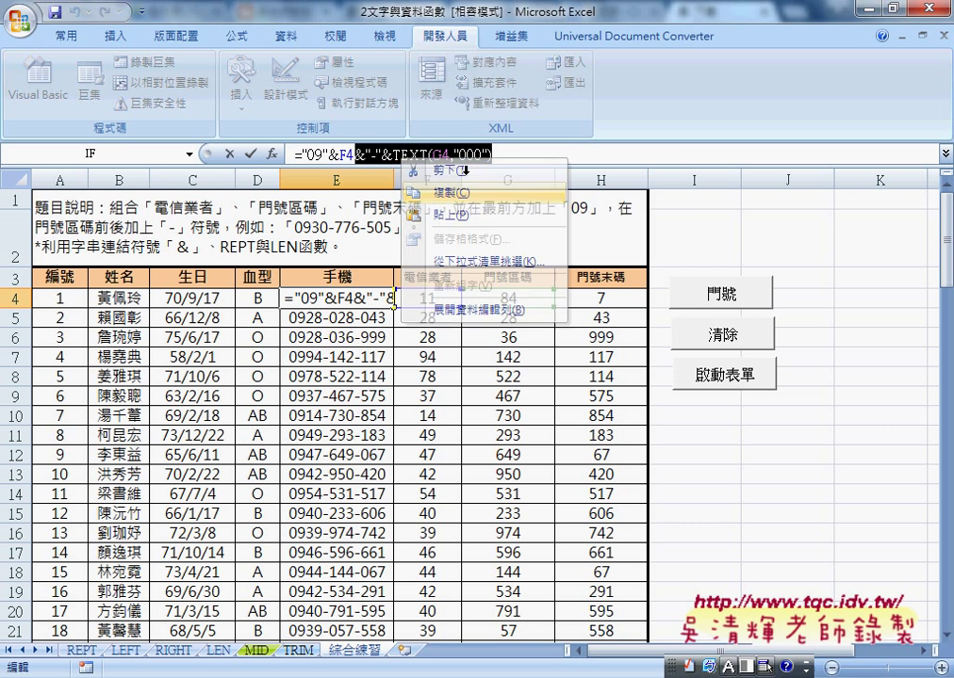
{"action": "right_click", "coordinate": [497, 154]}
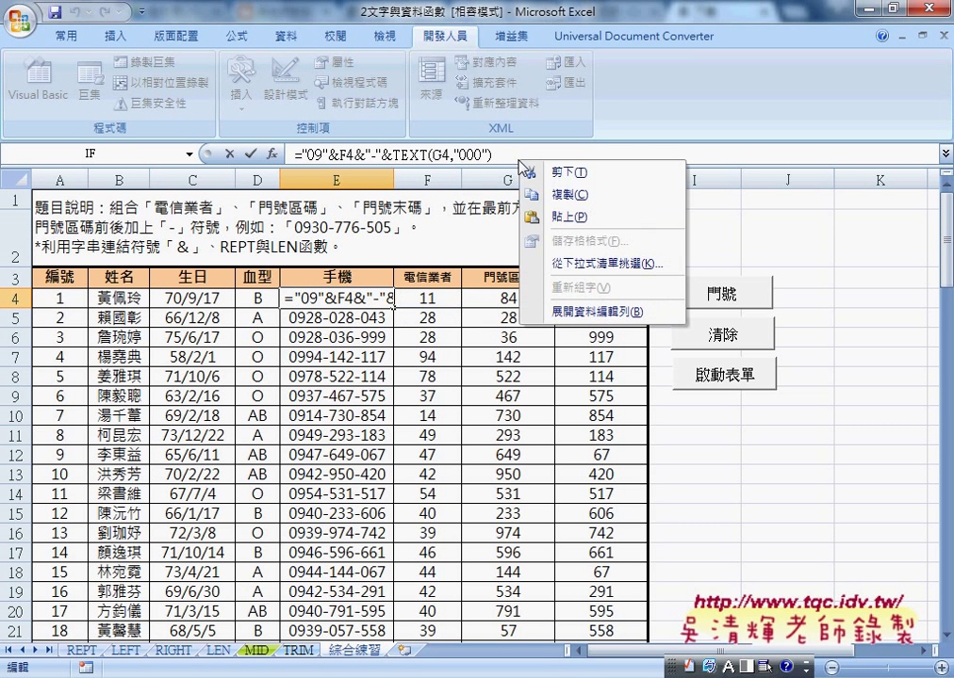
{"action": "left_click", "coordinate": [562, 206]}
{"action": "double_click", "coordinate": [577, 154]}
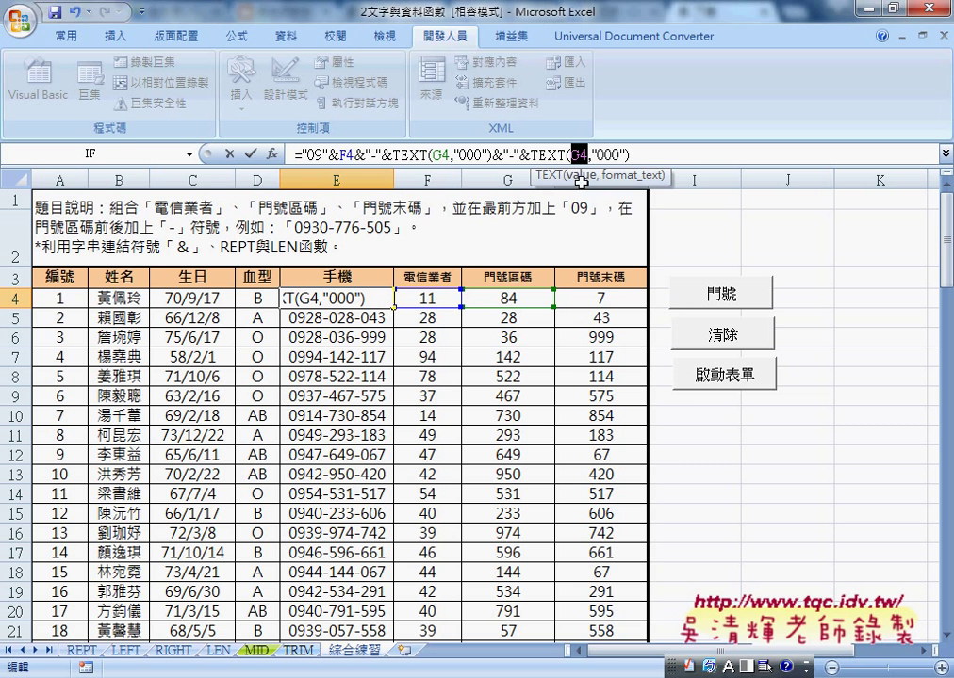
{"action": "left_click", "coordinate": [606, 295]}
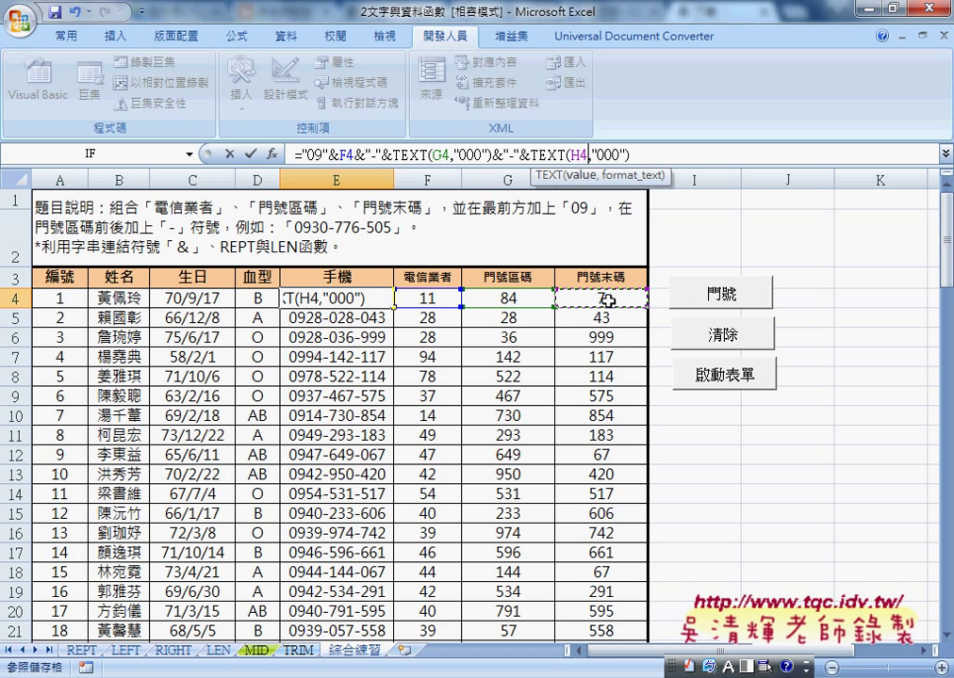
{"action": "left_click", "coordinate": [252, 154]}
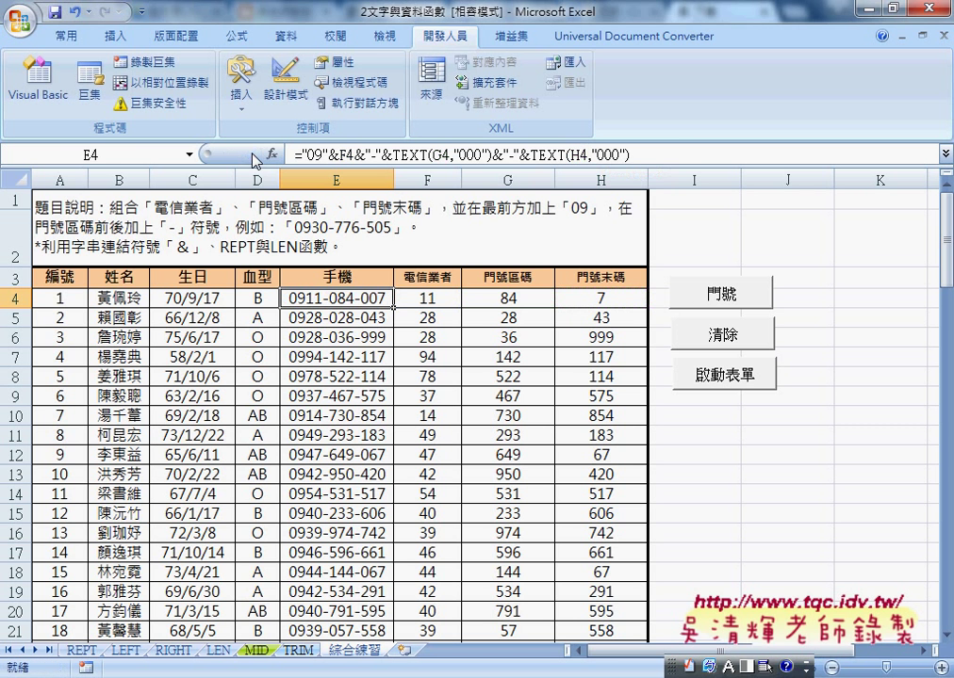
{"action": "double_click", "coordinate": [397, 306]}
{"action": "left_click", "coordinate": [364, 300]}
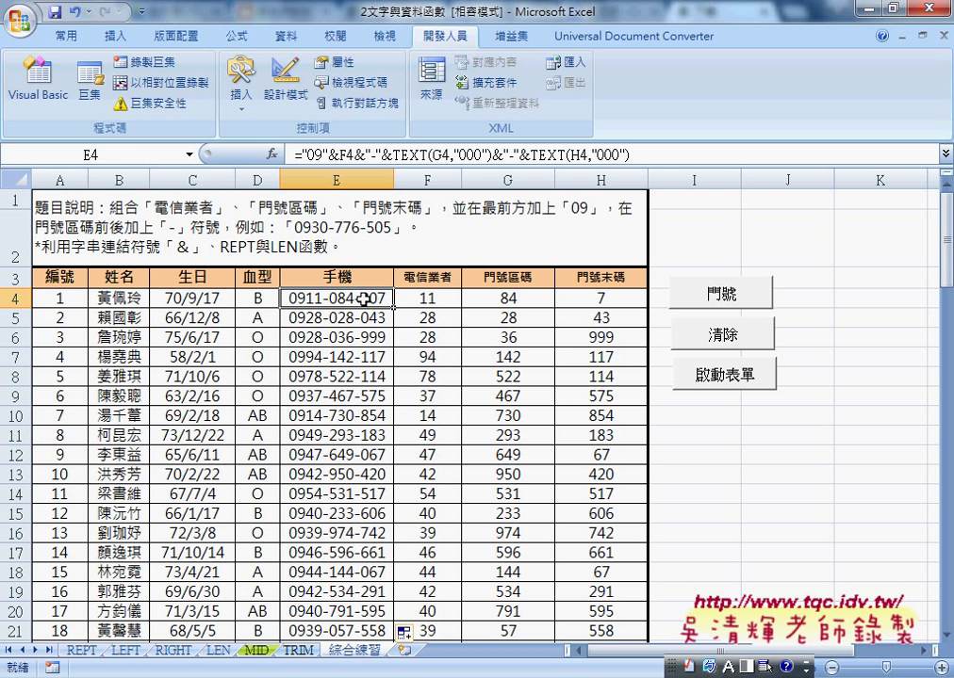
{"action": "double_click", "coordinate": [409, 154]}
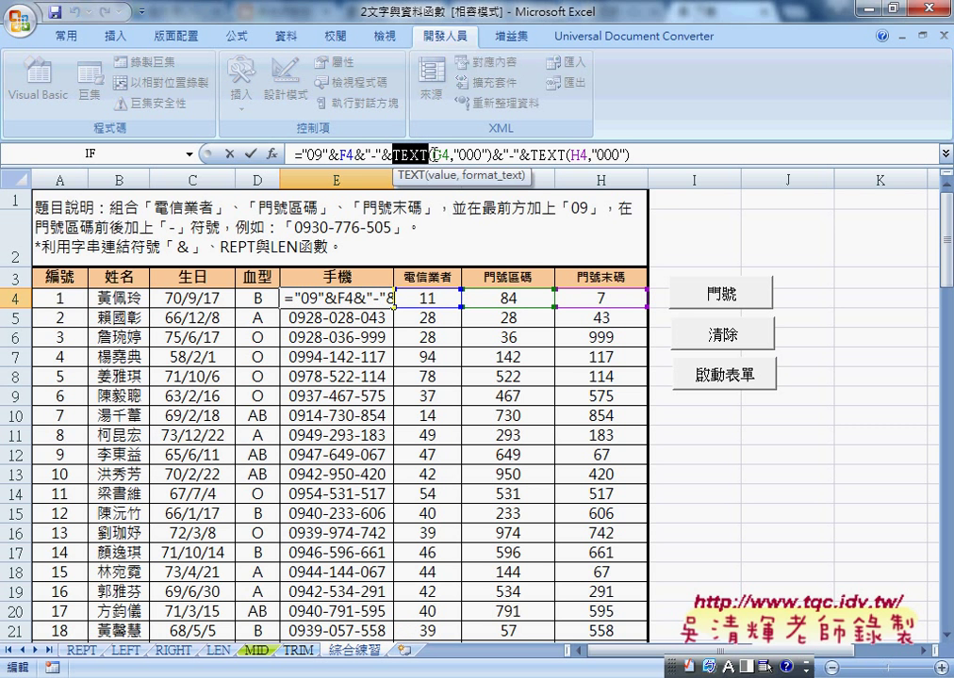
{"action": "left_click", "coordinate": [272, 154]}
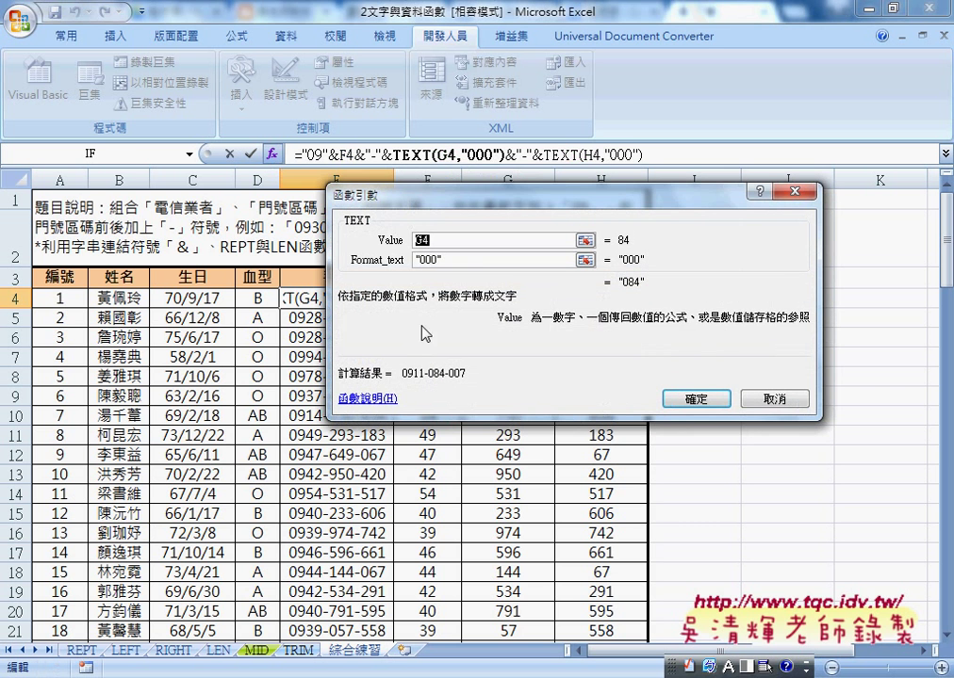
{"action": "key", "text": "Tab"}
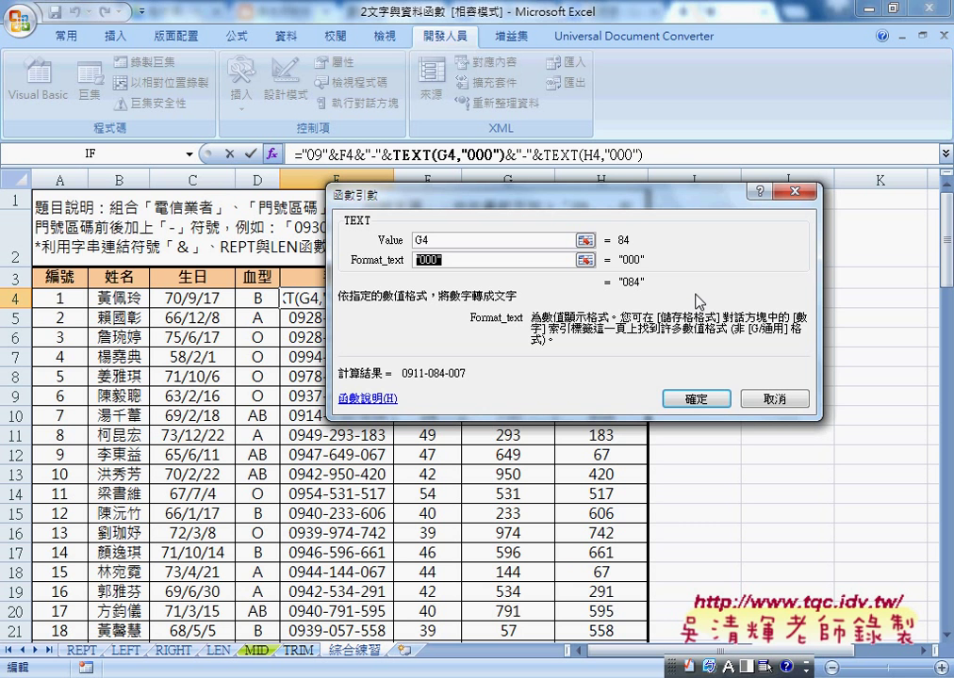
{"action": "left_click", "coordinate": [787, 400]}
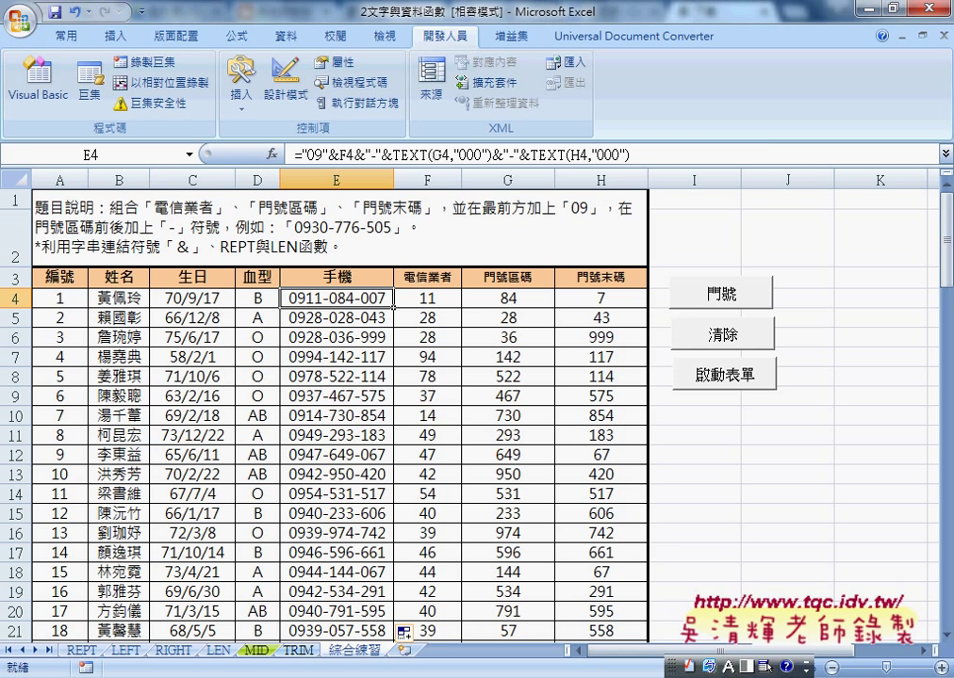
In Chrome, view the 程式碼 document, then go to the 01_文字與資料函數 Drive folder
{"action": "key", "text": "alt+Tab"}
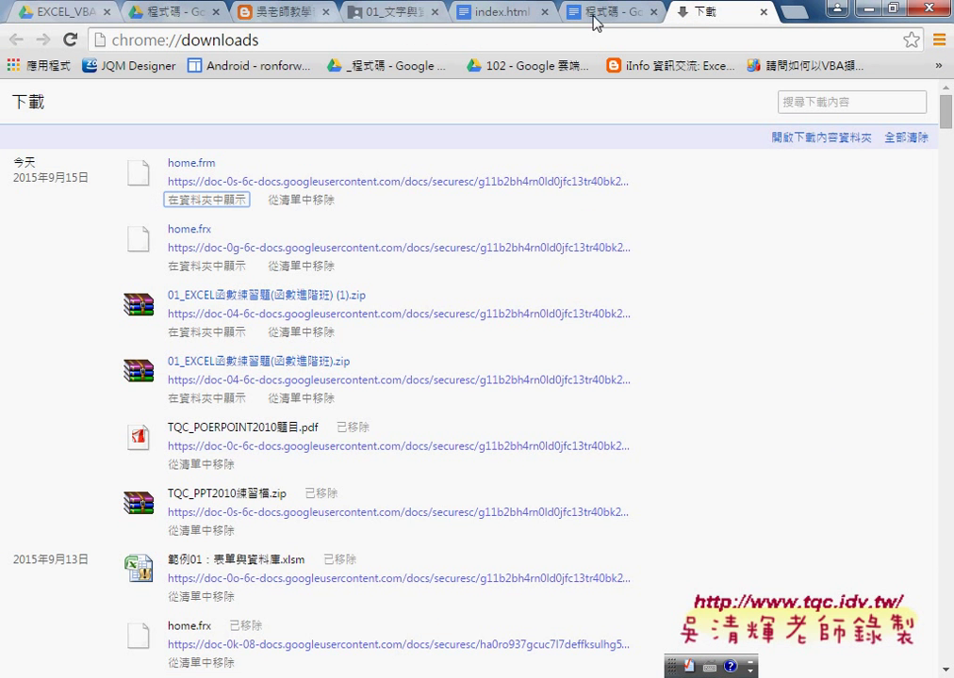
{"action": "left_click", "coordinate": [598, 12]}
{"action": "scroll", "coordinate": [514, 217], "scroll_direction": "up", "scroll_amount": 4}
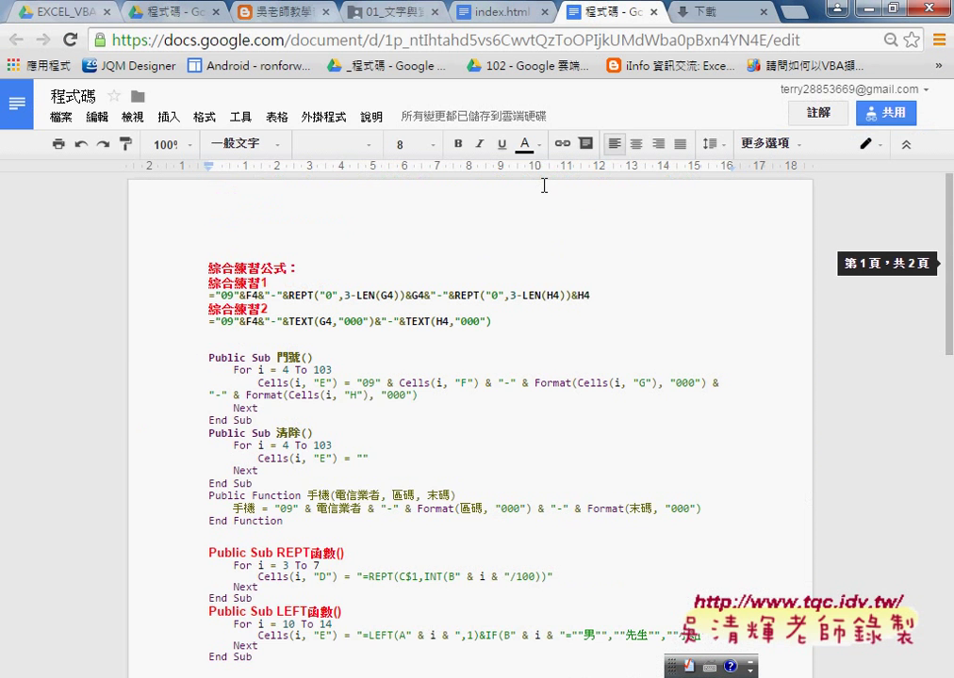
{"action": "left_click", "coordinate": [393, 16]}
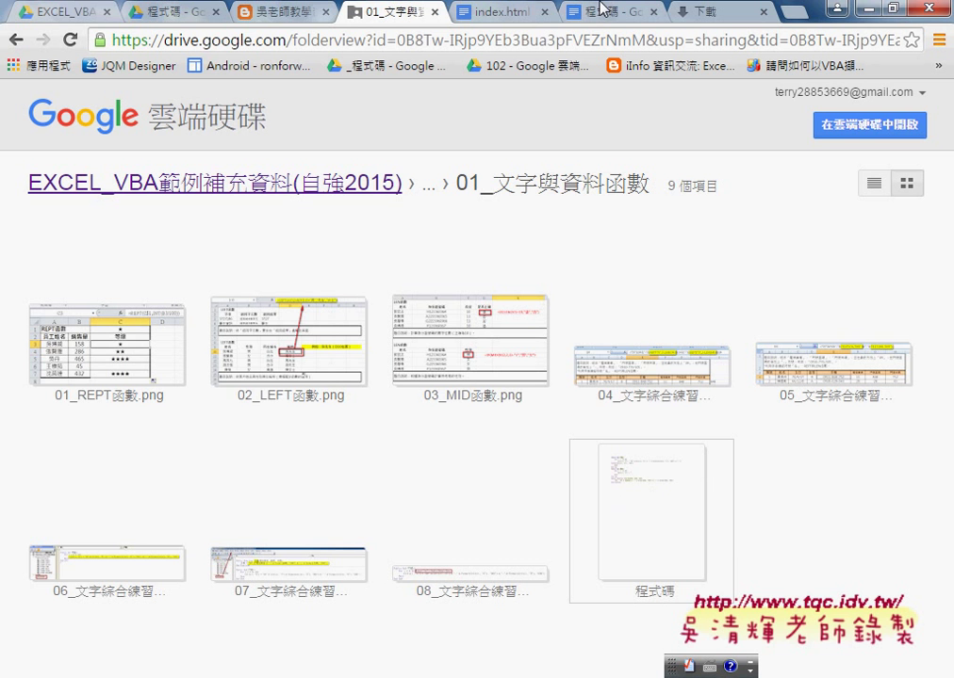
Preview the 程式碼 file and open it in Google Docs
{"action": "left_click", "coordinate": [627, 449]}
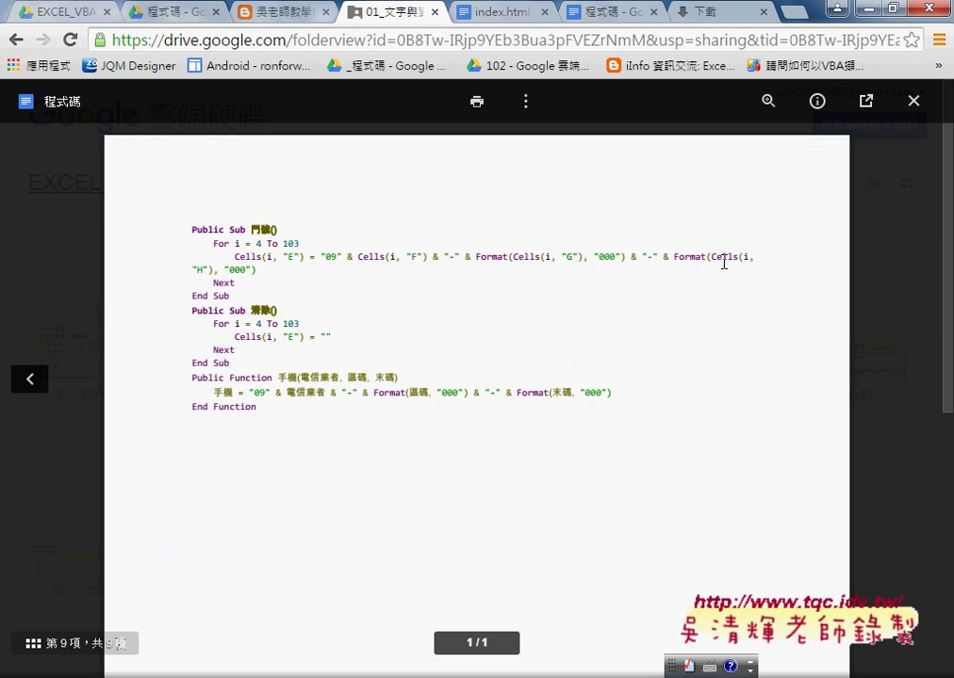
{"action": "left_click", "coordinate": [867, 102]}
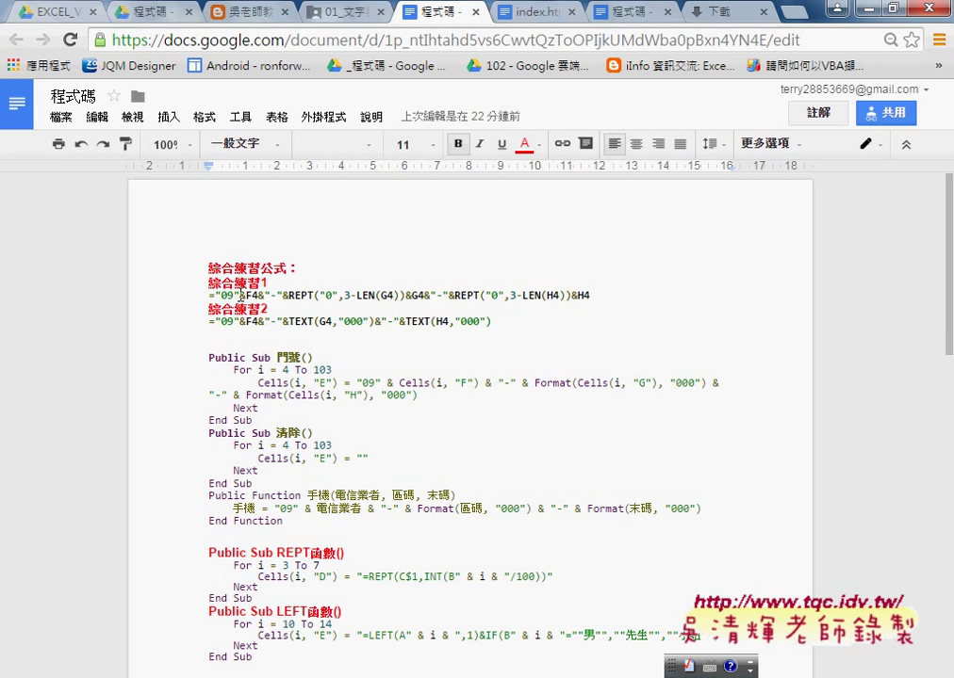
Highlight the 綜合練習1 REPT formula line, then the 綜合練習2 TEXT formula line in 程式碼
{"action": "left_click_drag", "start_coordinate": [590, 296], "coordinate": [204, 294]}
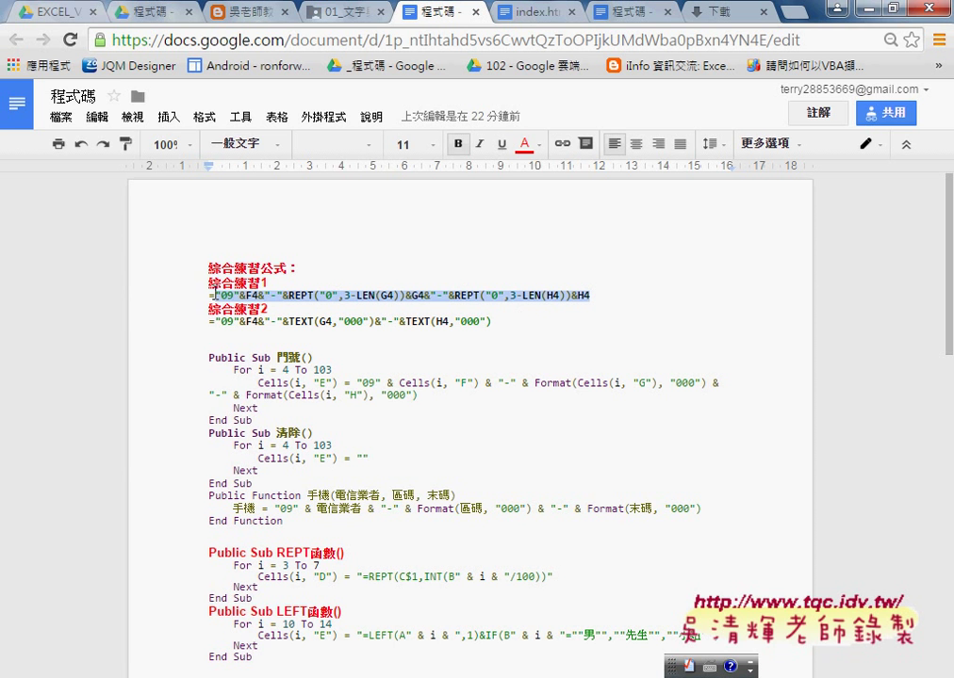
{"action": "left_click_drag", "start_coordinate": [492, 322], "coordinate": [209, 321]}
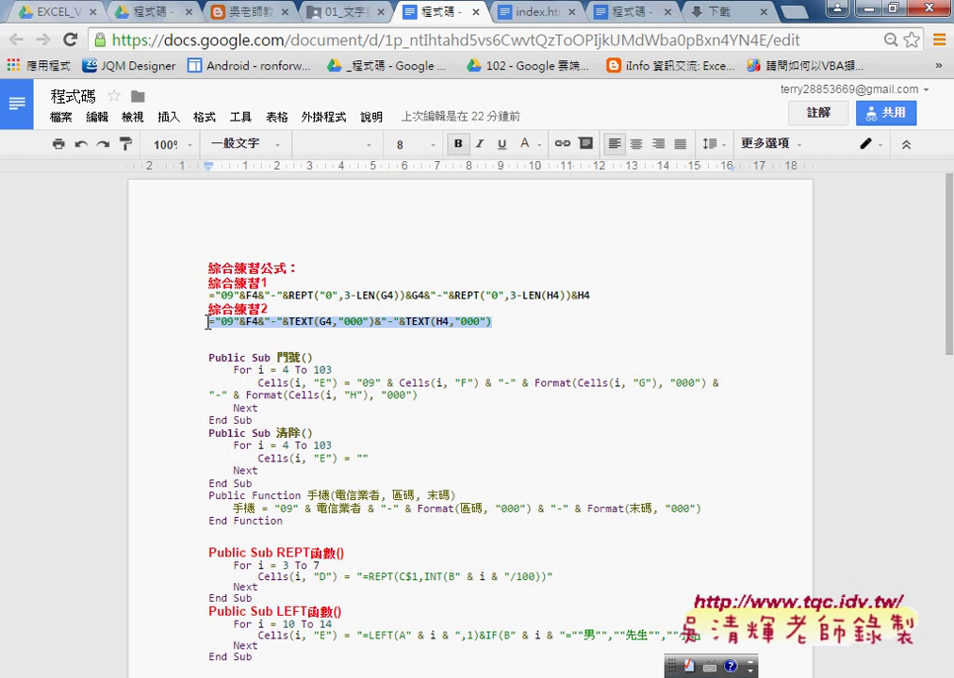